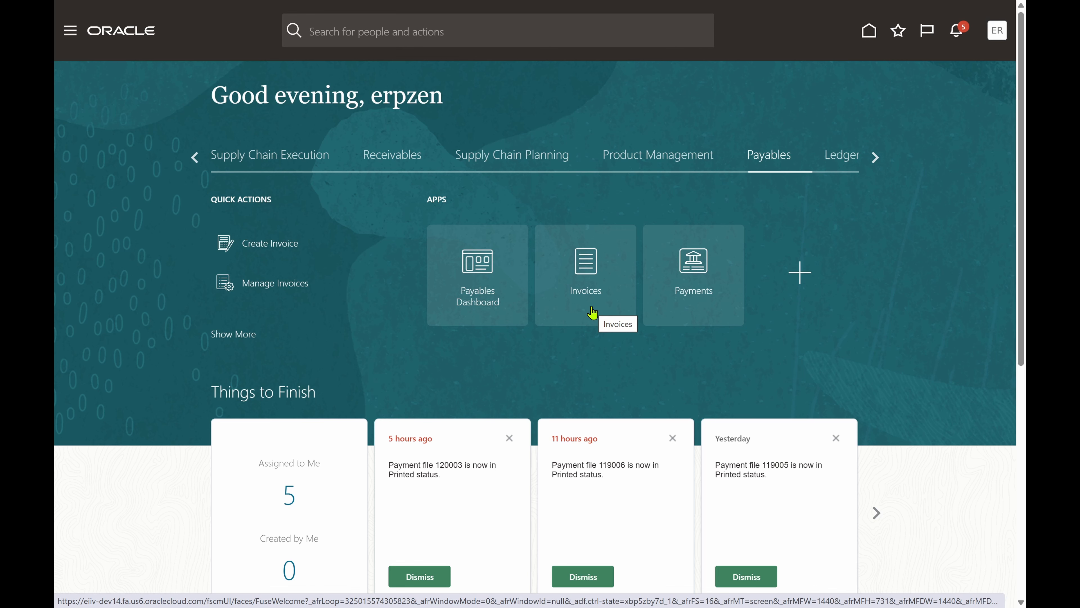
# - Open a new invoice from Payables and select Erpzen Dell Supplier as its supplier by searching for "erpzen"
pyautogui.click(592, 313)
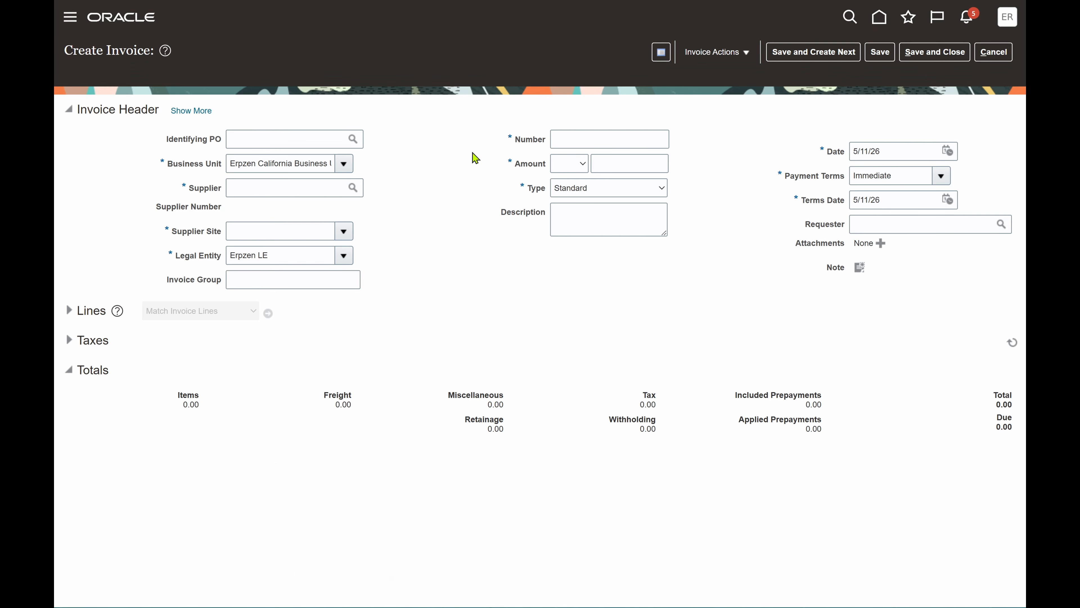
pyautogui.click(354, 188)
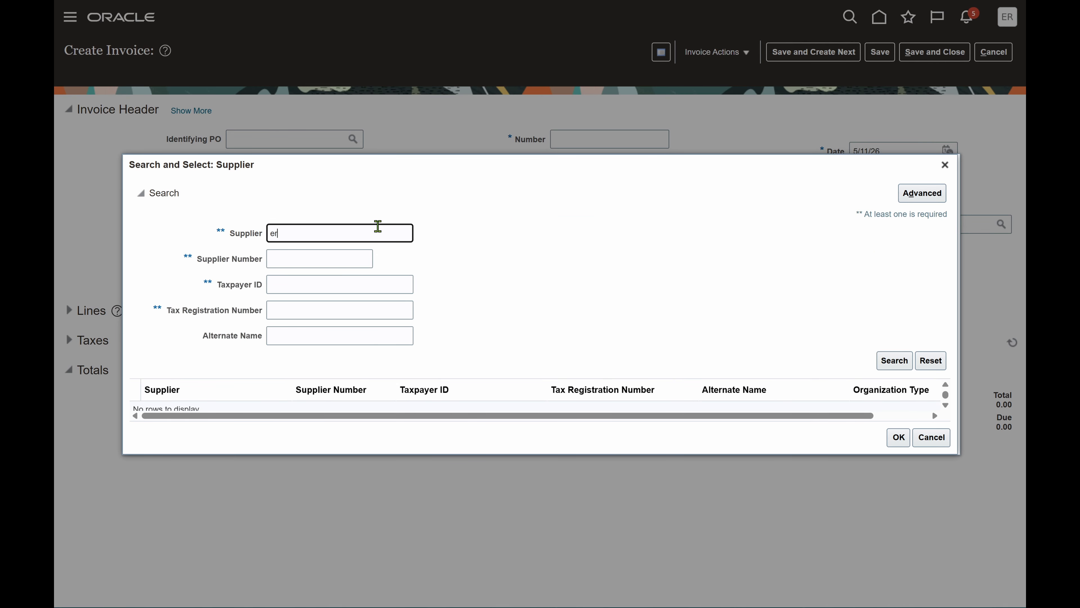
pyautogui.write('erpzen')
pyautogui.press('Tab')
pyautogui.press('Tab')
pyautogui.press('Tab')
pyautogui.press('Tab')
pyautogui.press('Tab')
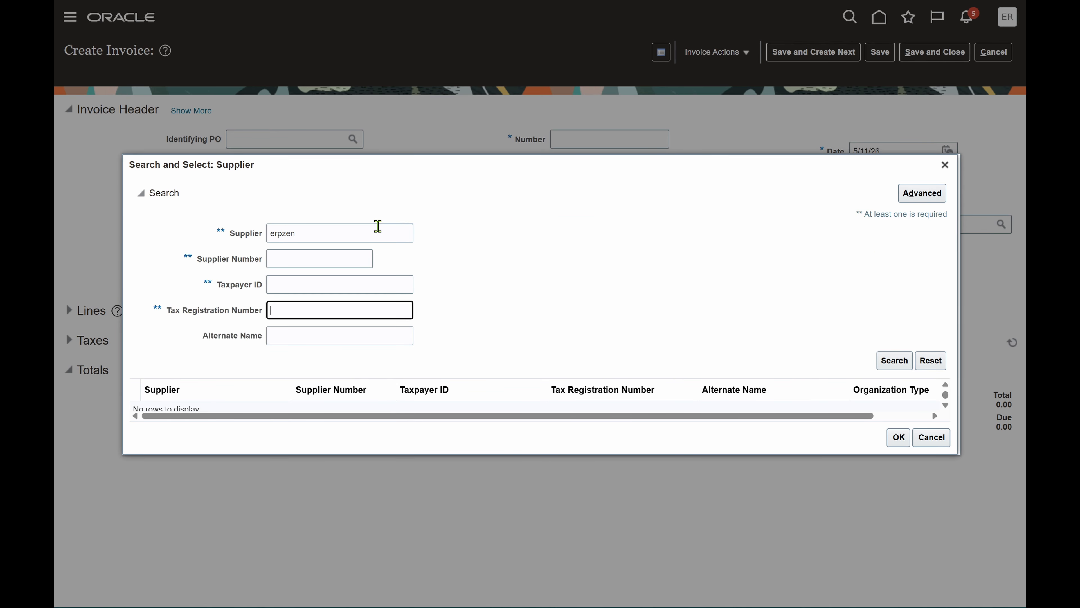
pyautogui.press('Return')
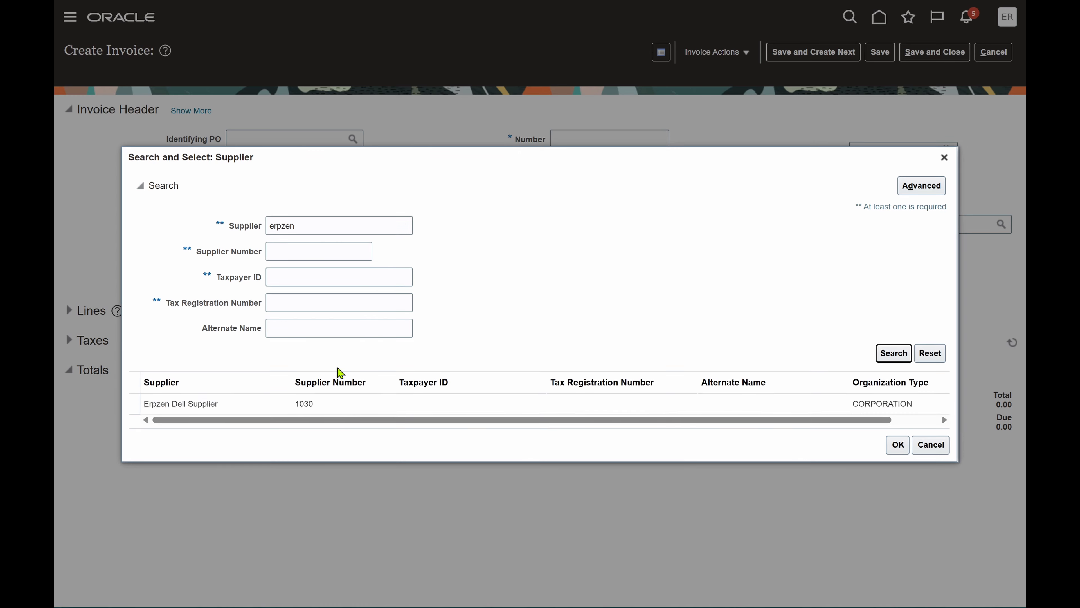
pyautogui.click(357, 408)
pyautogui.click(898, 444)
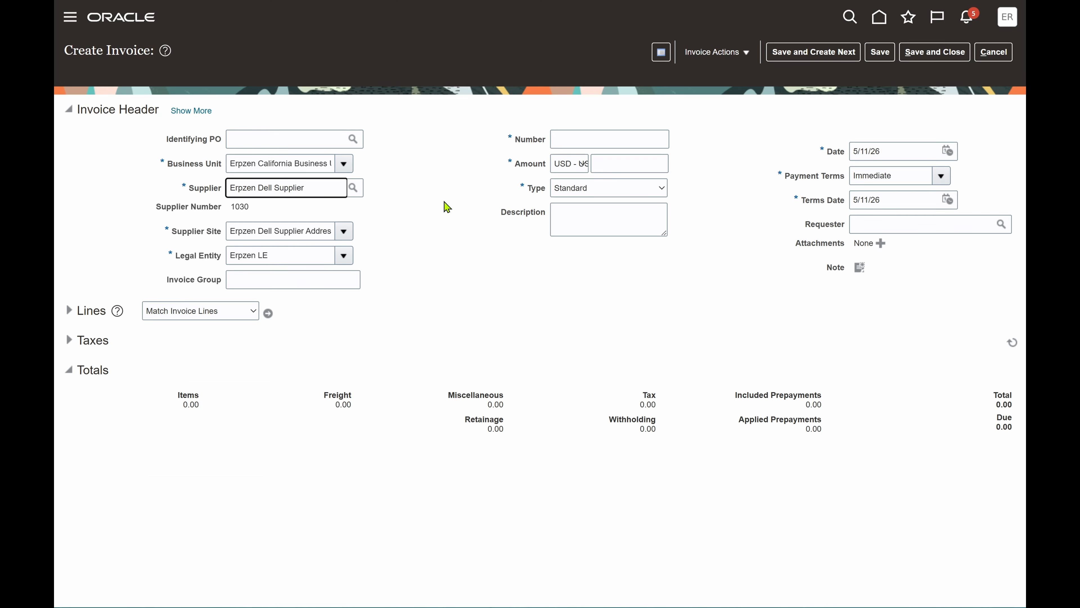
# - Enter Multi-period as the invoice number and 12,000.00 as the invoice amount in the header
pyautogui.click(593, 137)
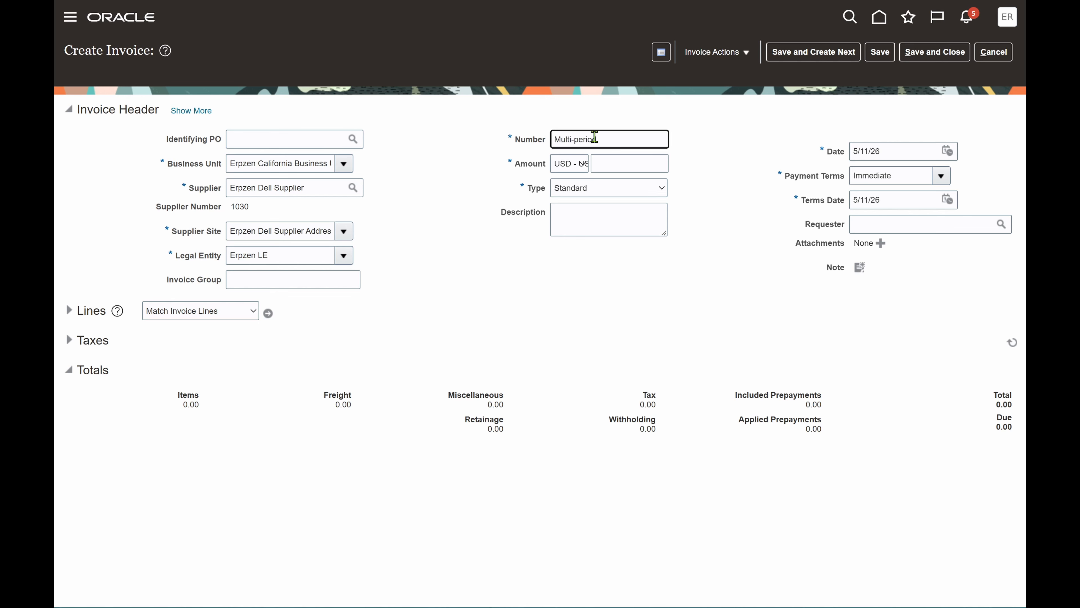
pyautogui.click(471, 186)
pyautogui.click(620, 163)
pyautogui.write('12000')
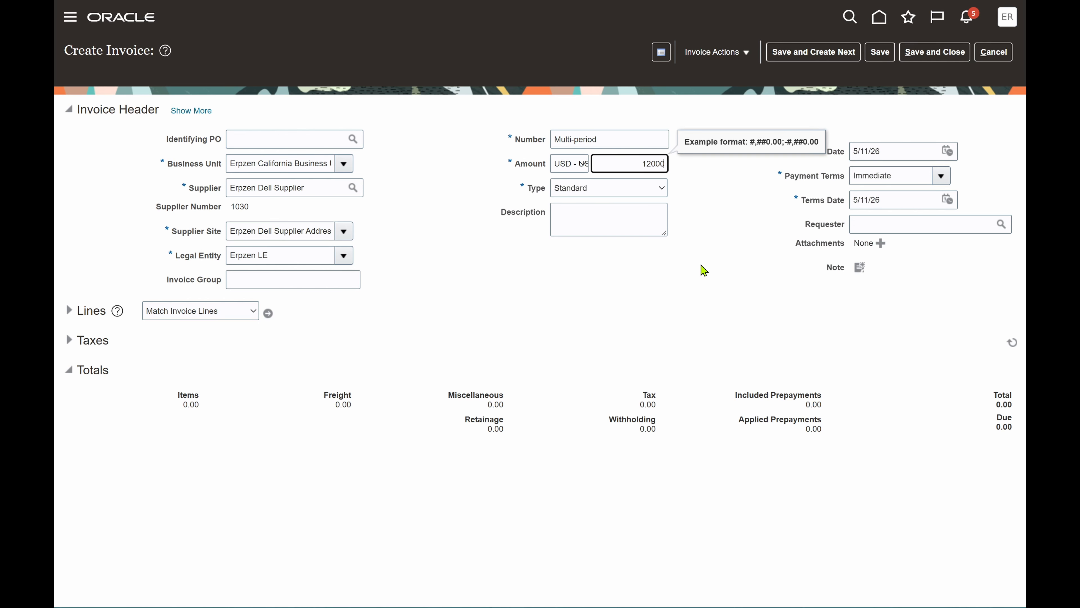
pyautogui.click(703, 270)
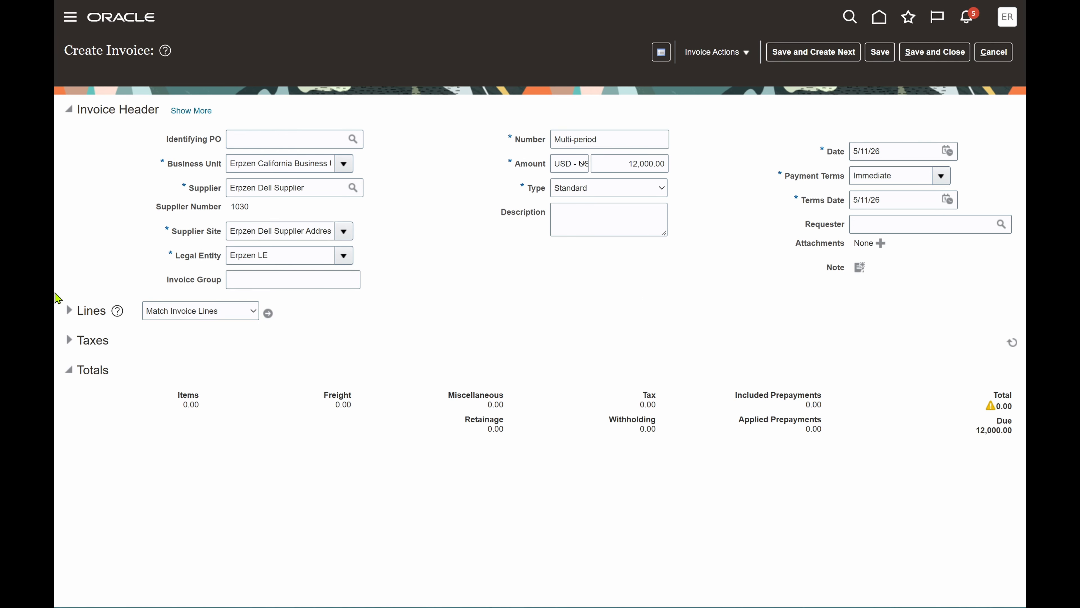
# - Expand the invoice lines and set the amount of line 1 to 12,000.00
pyautogui.click(68, 311)
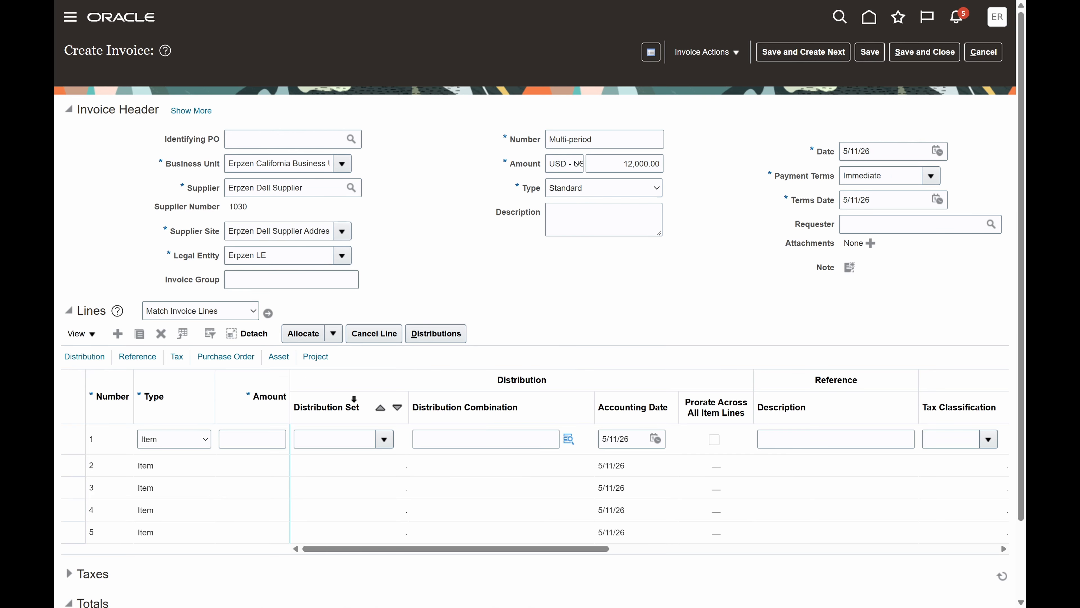
pyautogui.click(247, 438)
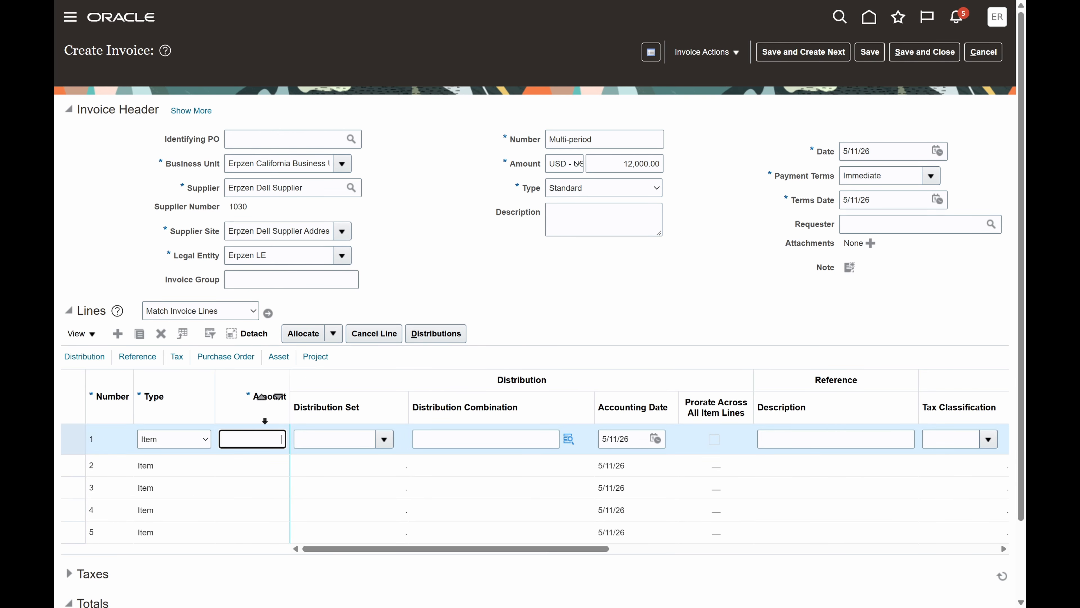
pyautogui.write('12000')
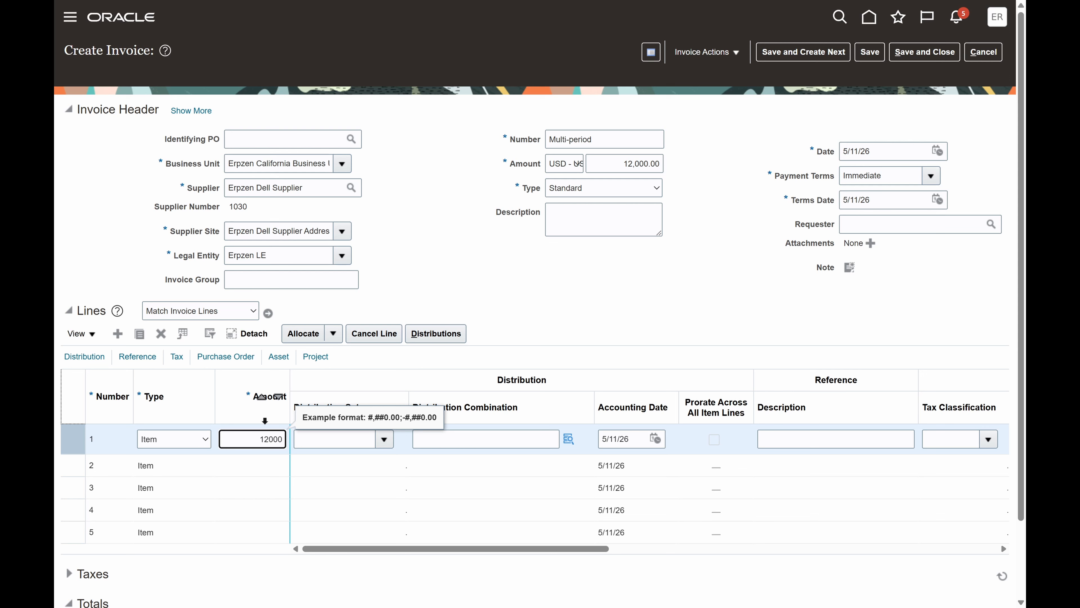
pyautogui.click(640, 274)
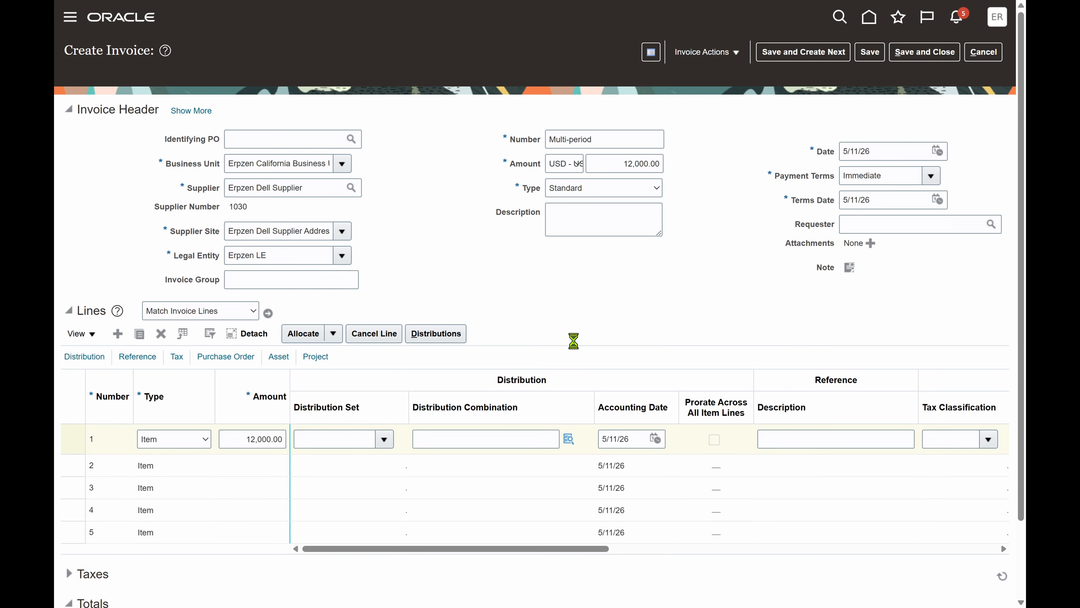
# - Start line 1's distribution combination with company 101 (Paris) and department 0000 (Default)
pyautogui.click(570, 439)
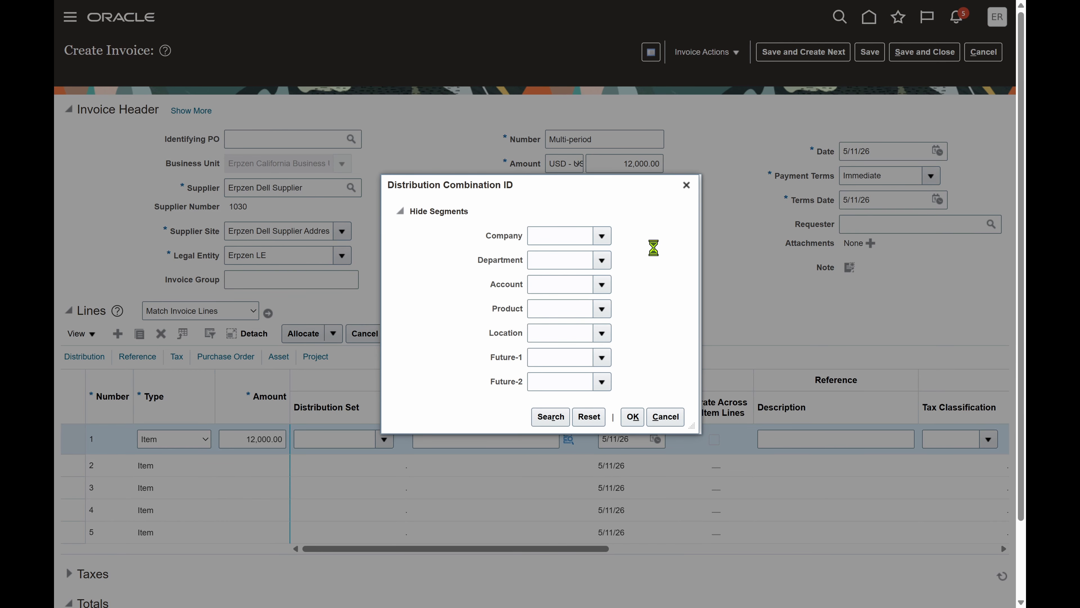
pyautogui.click(615, 259)
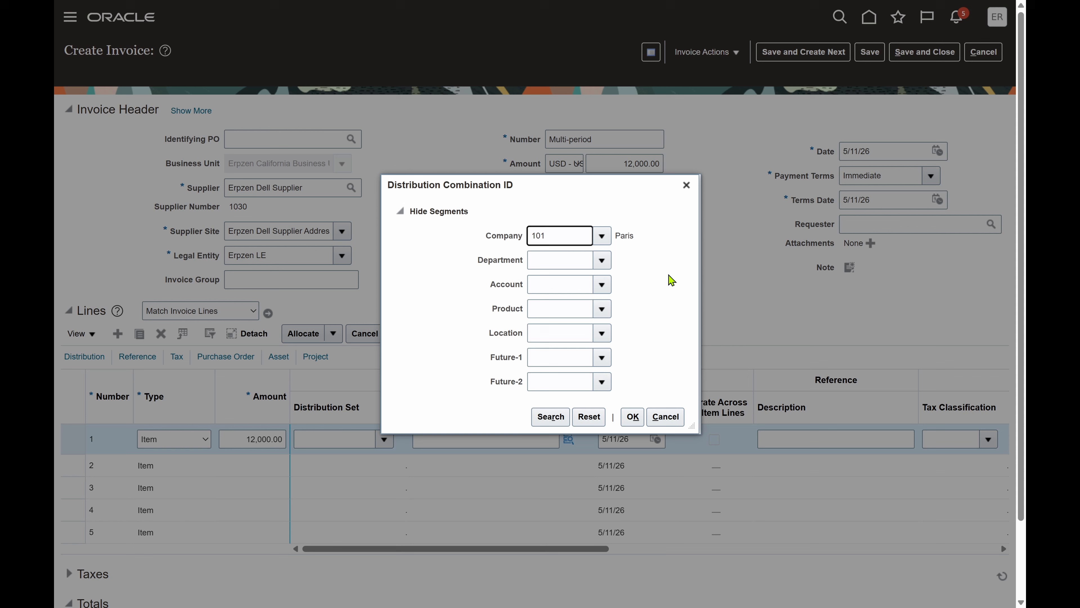
pyautogui.click(603, 261)
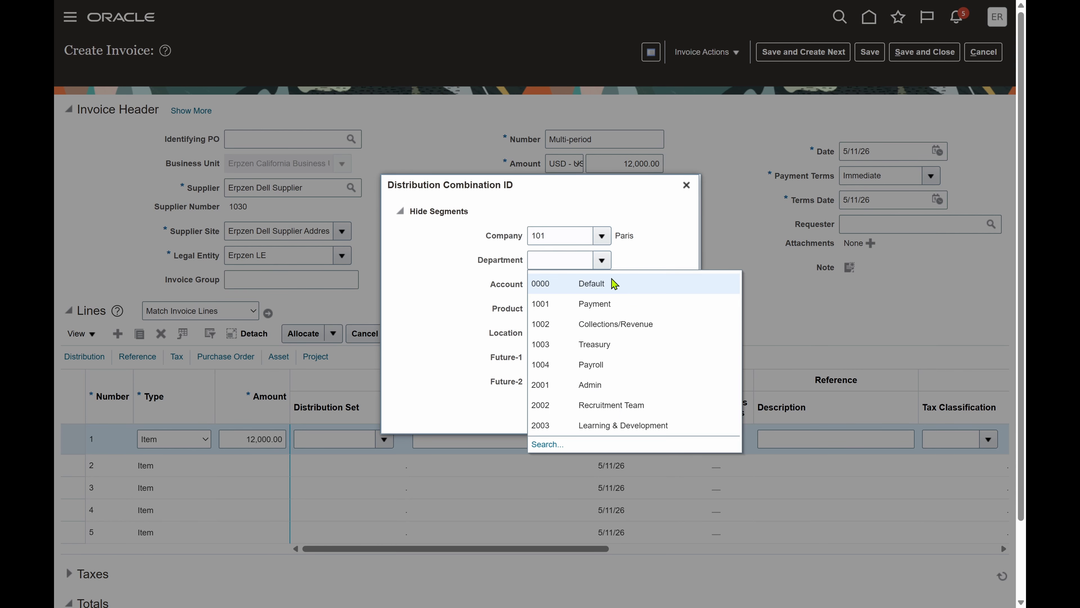
pyautogui.click(610, 283)
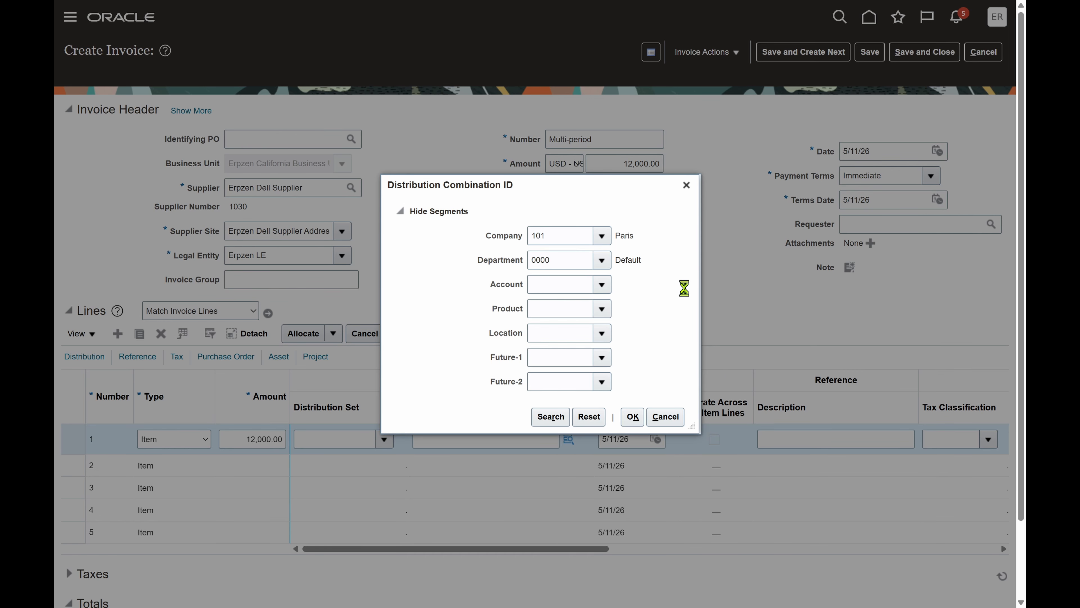
# - Find account 74500 (Telephone expenses) by searching for values starting with 7, and apply the matching distribution combination to line 1
pyautogui.click(602, 284)
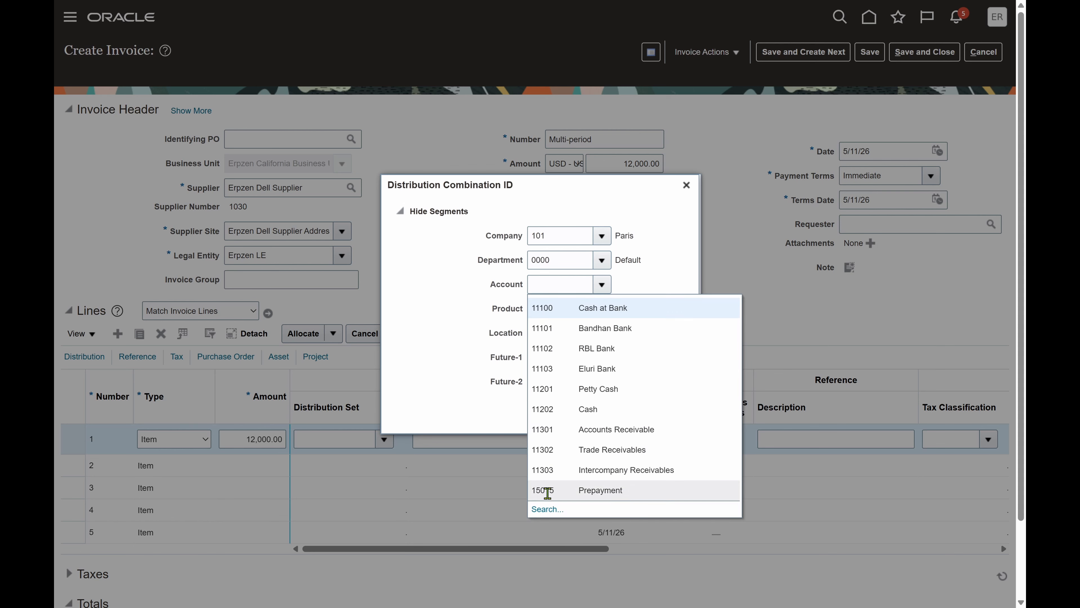
pyautogui.click(546, 515)
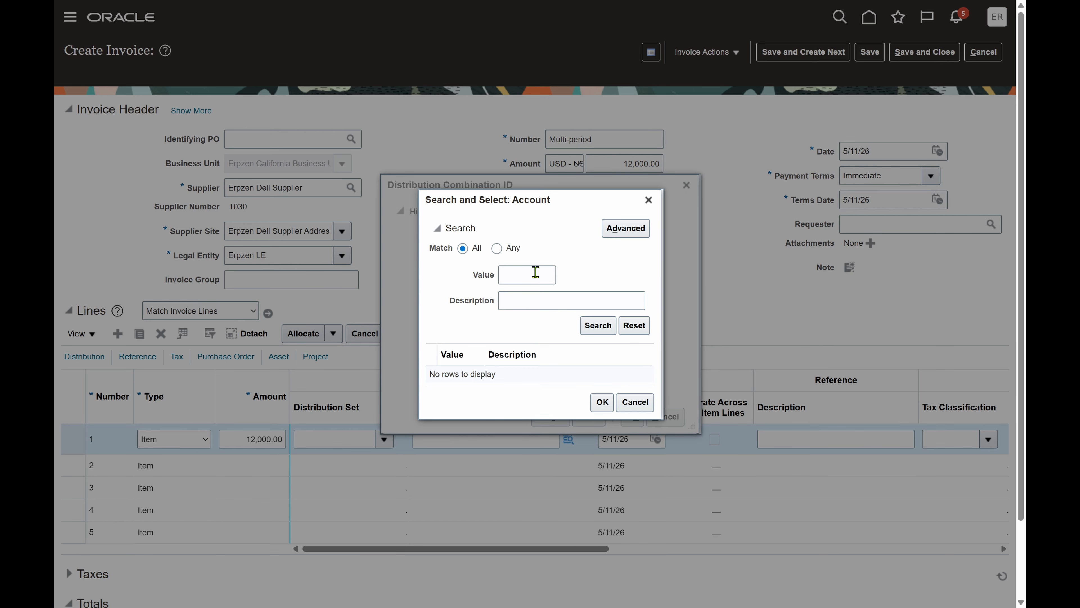
pyautogui.click(533, 274)
pyautogui.write('7')
pyautogui.click(604, 327)
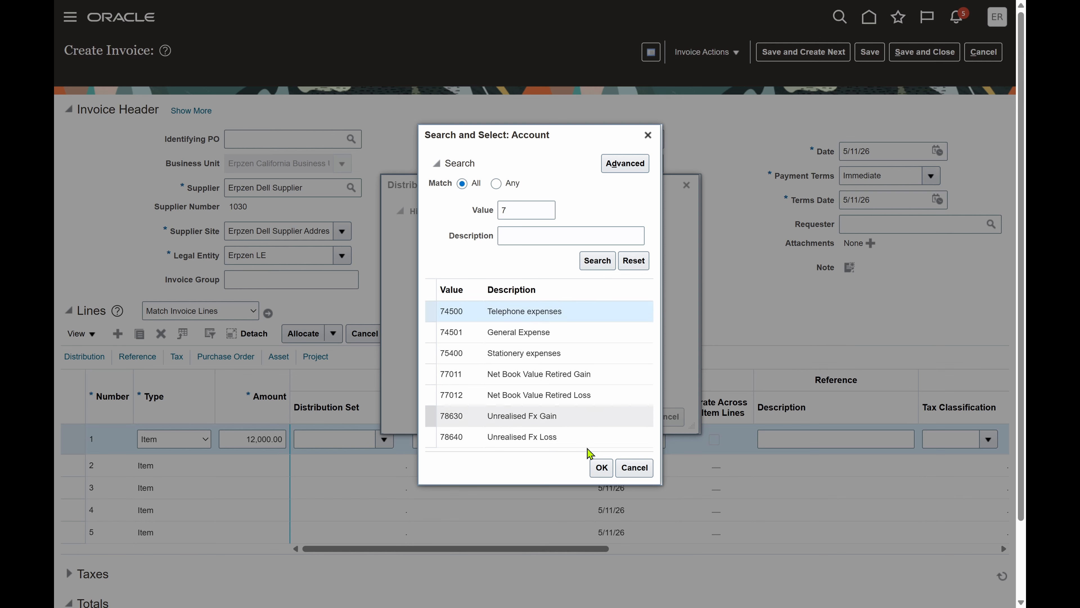
pyautogui.click(601, 467)
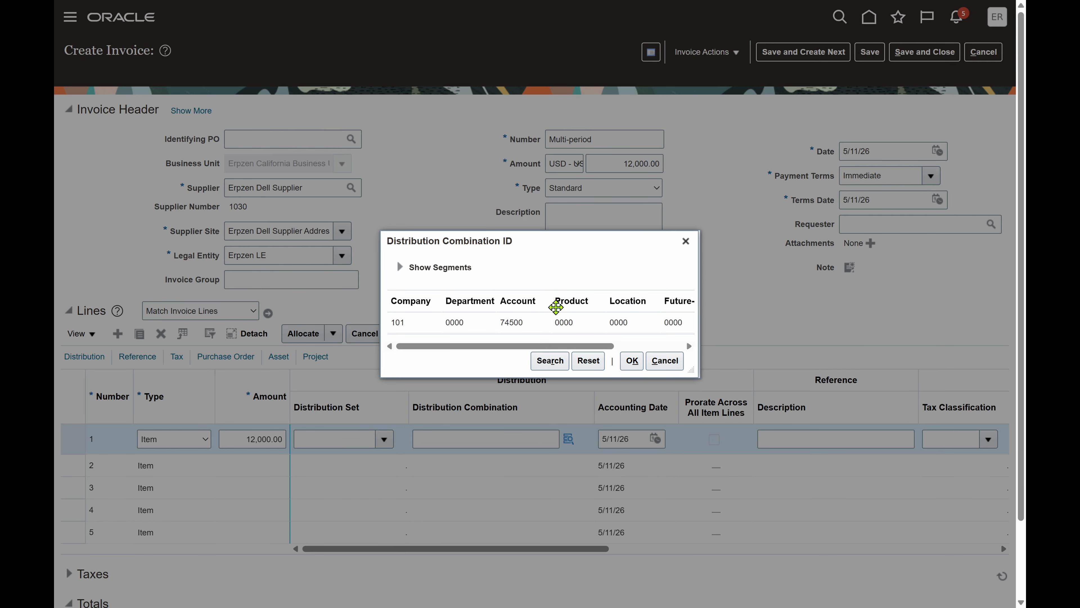
pyautogui.click(567, 321)
pyautogui.click(632, 361)
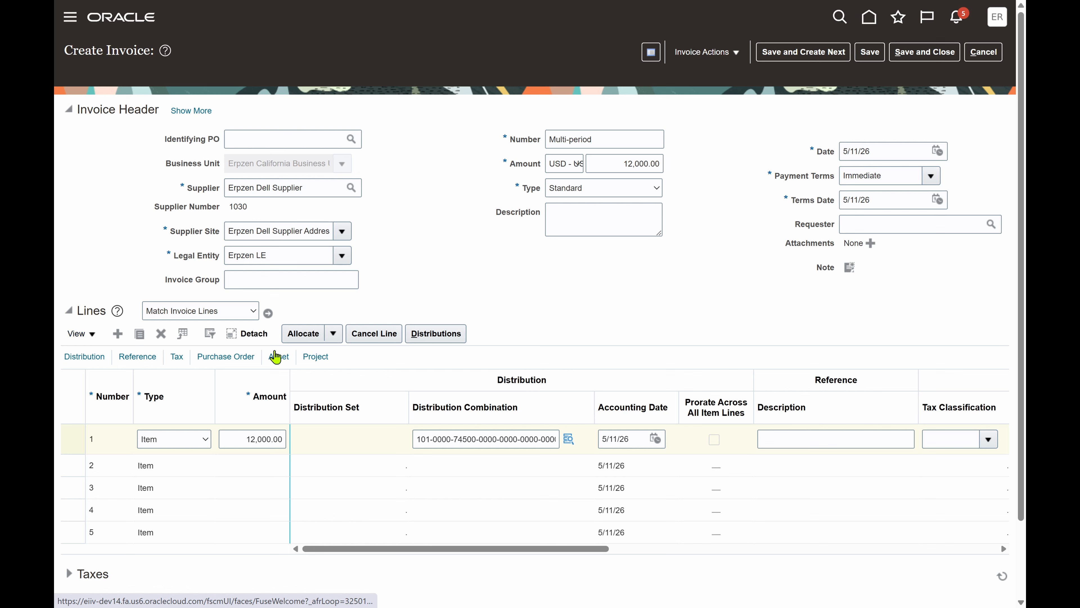
# - Show the Multiperiod Accounting columns Start Date, End Date and Accrual Account in the invoice lines table
pyautogui.click(85, 336)
pyautogui.moveTo(112, 387)
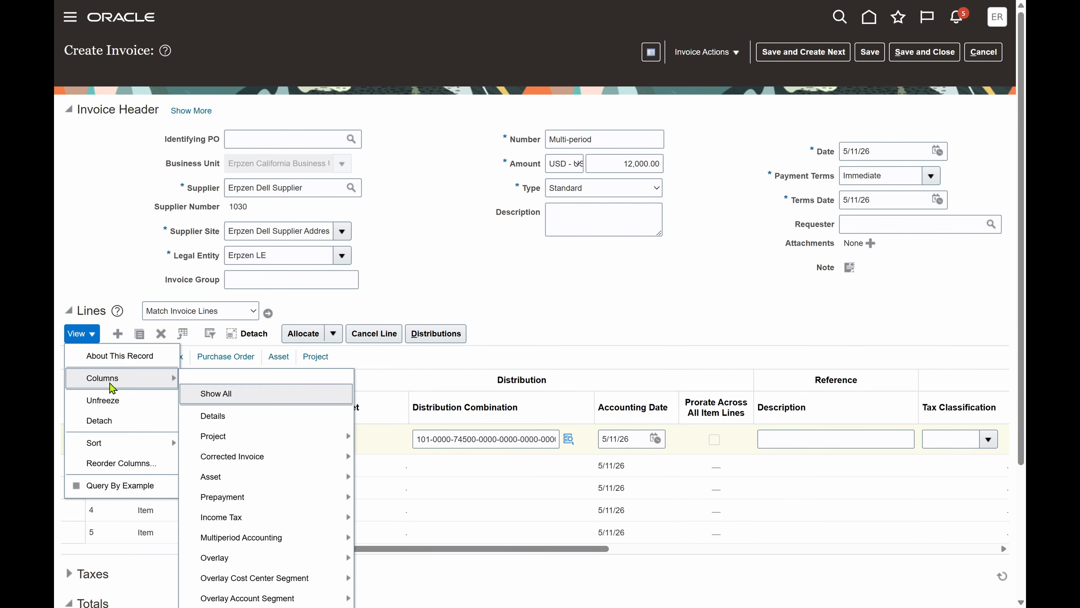
pyautogui.click(206, 394)
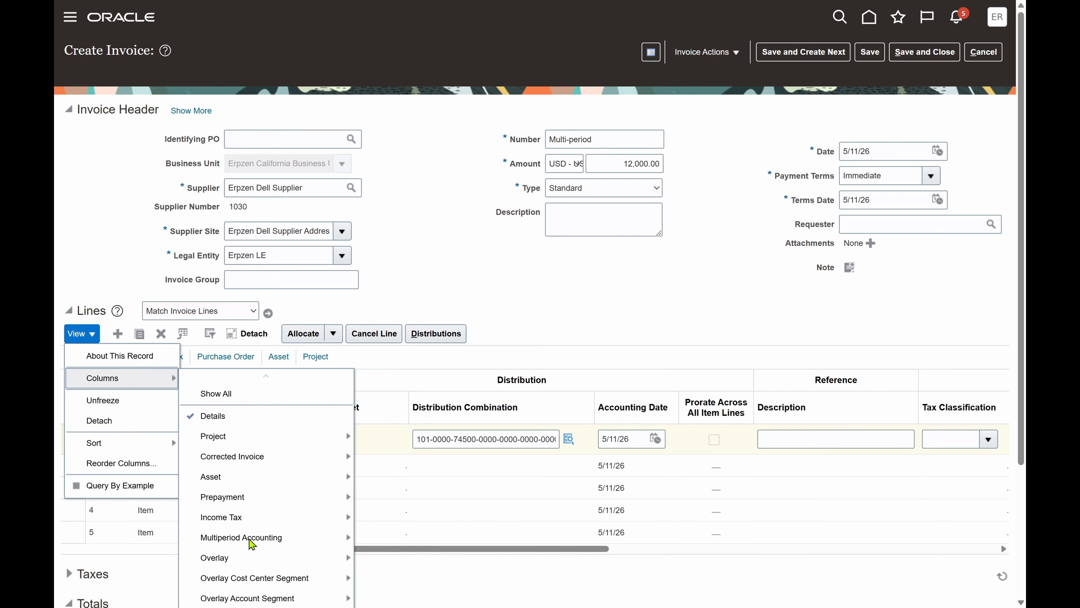
pyautogui.moveTo(254, 541)
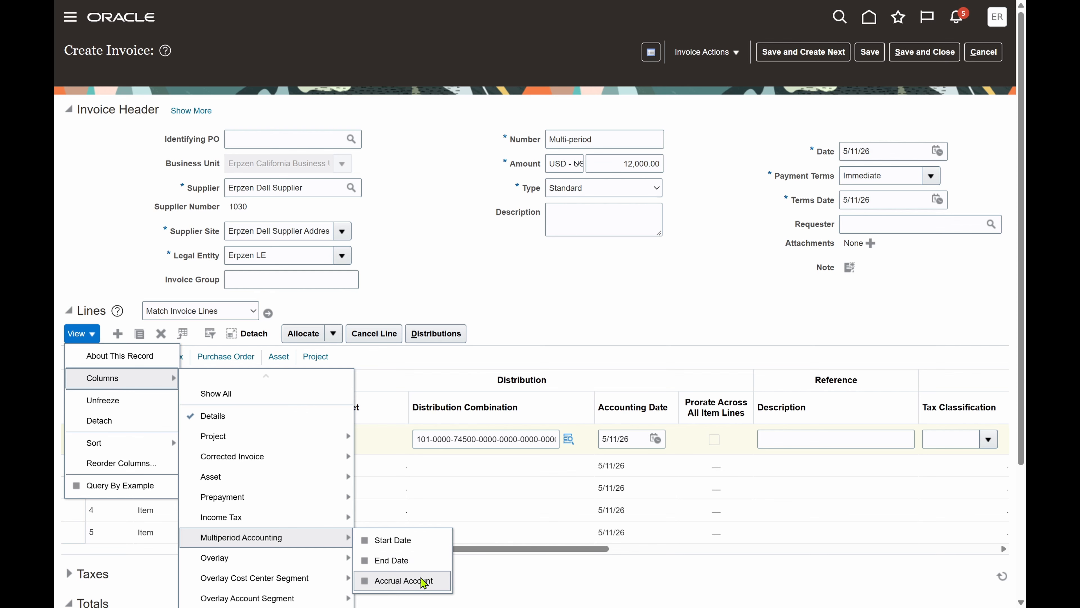
pyautogui.click(404, 542)
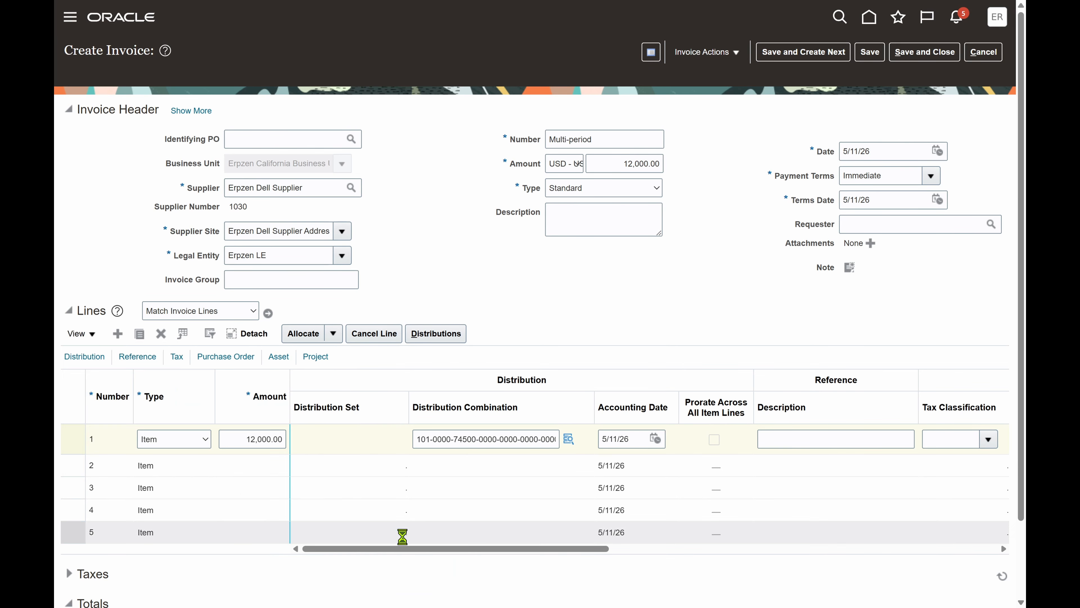
pyautogui.click(79, 334)
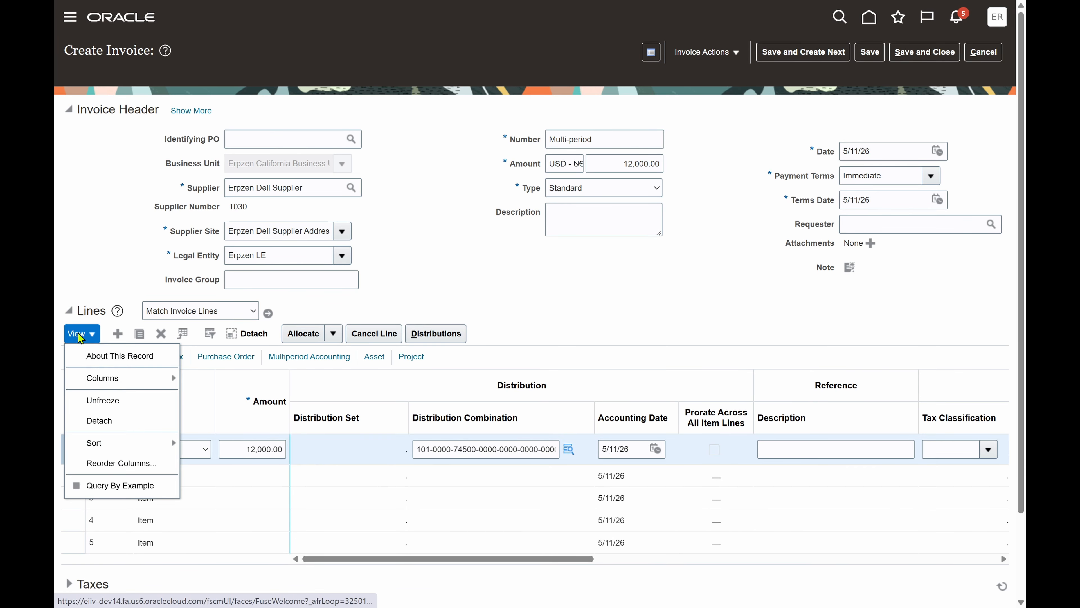
pyautogui.moveTo(138, 381)
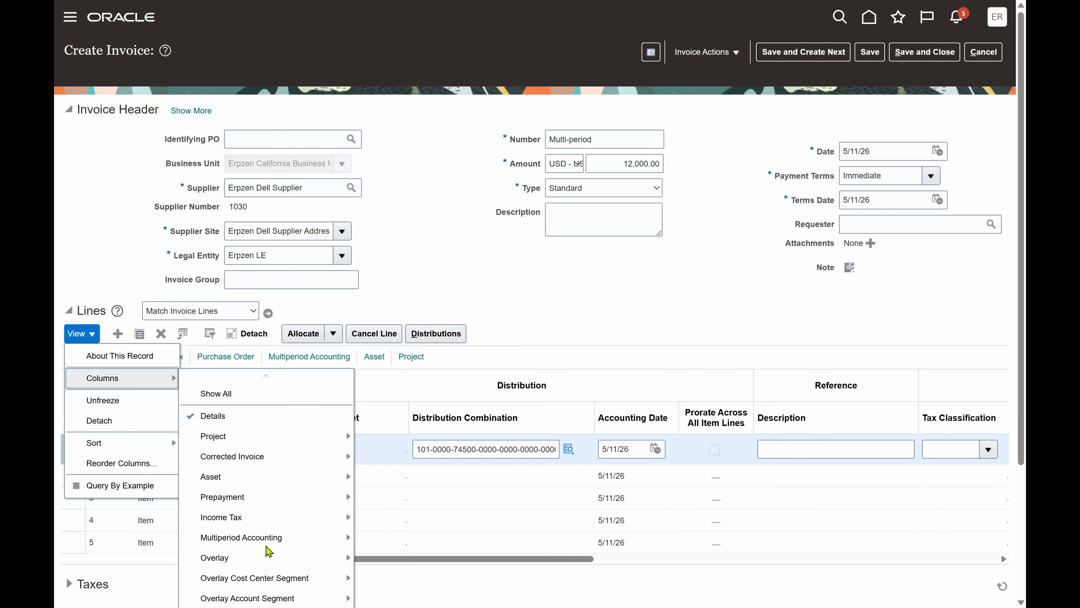
pyautogui.click(385, 562)
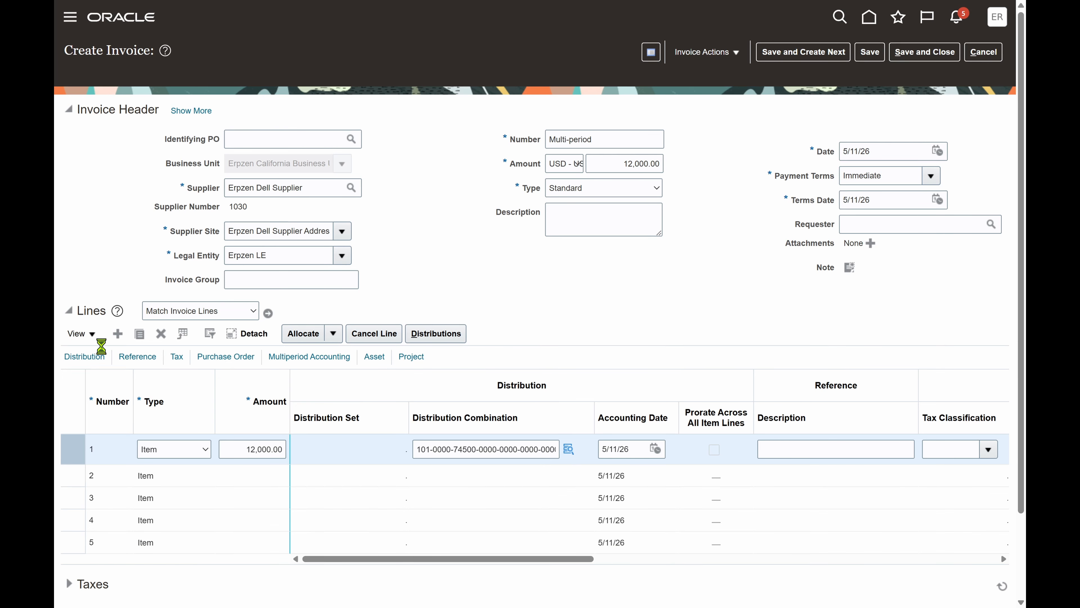
pyautogui.click(81, 333)
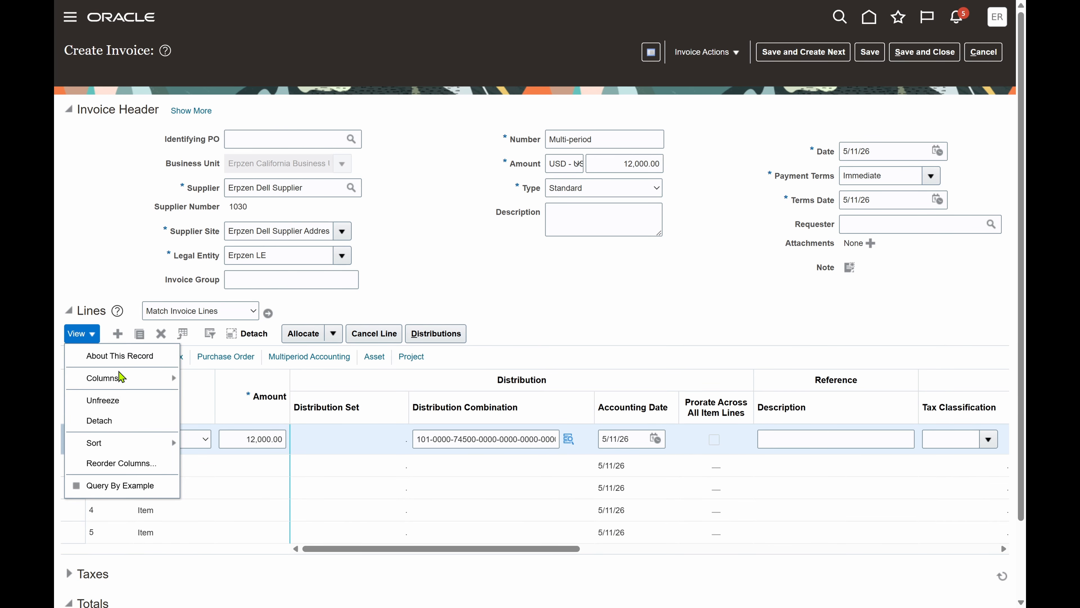
pyautogui.moveTo(121, 377)
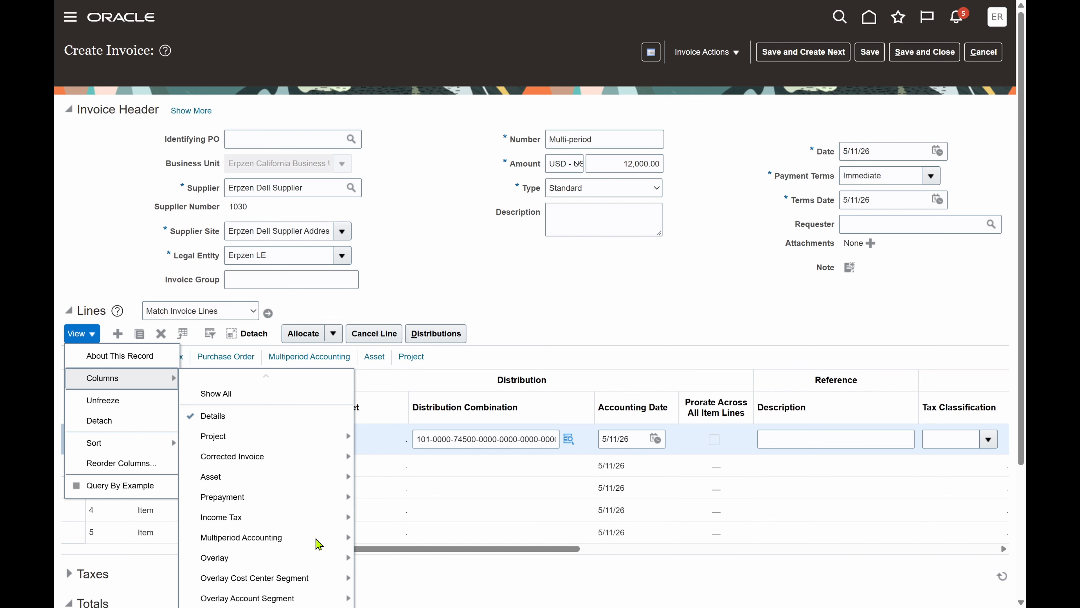
pyautogui.moveTo(319, 540)
pyautogui.click(384, 579)
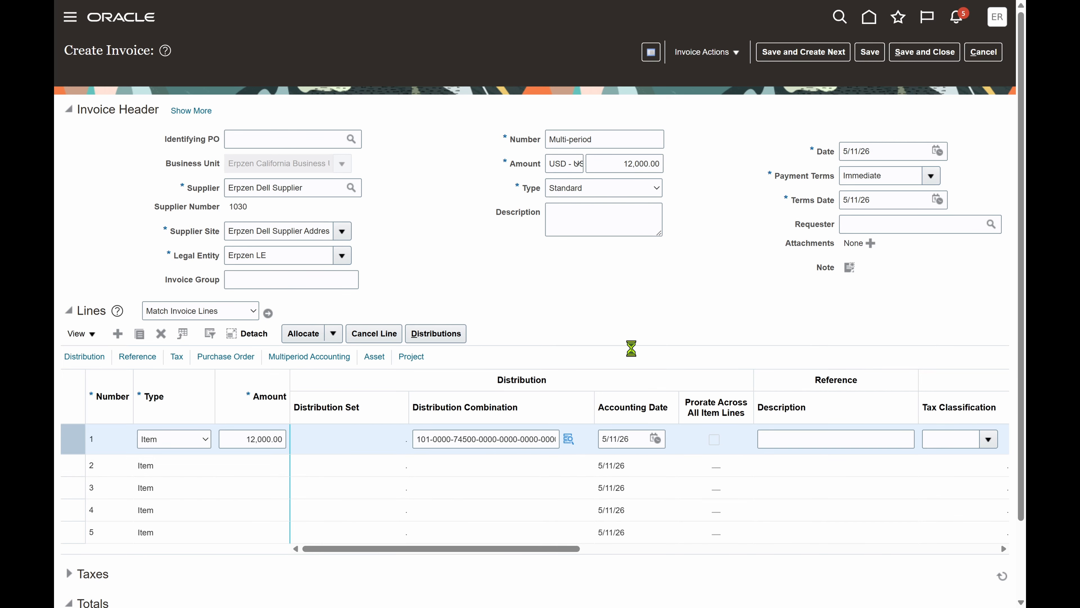
# - Bring up the Multiperiod Accounting columns and set line 1's start date to 1/1/26
pyautogui.click(307, 359)
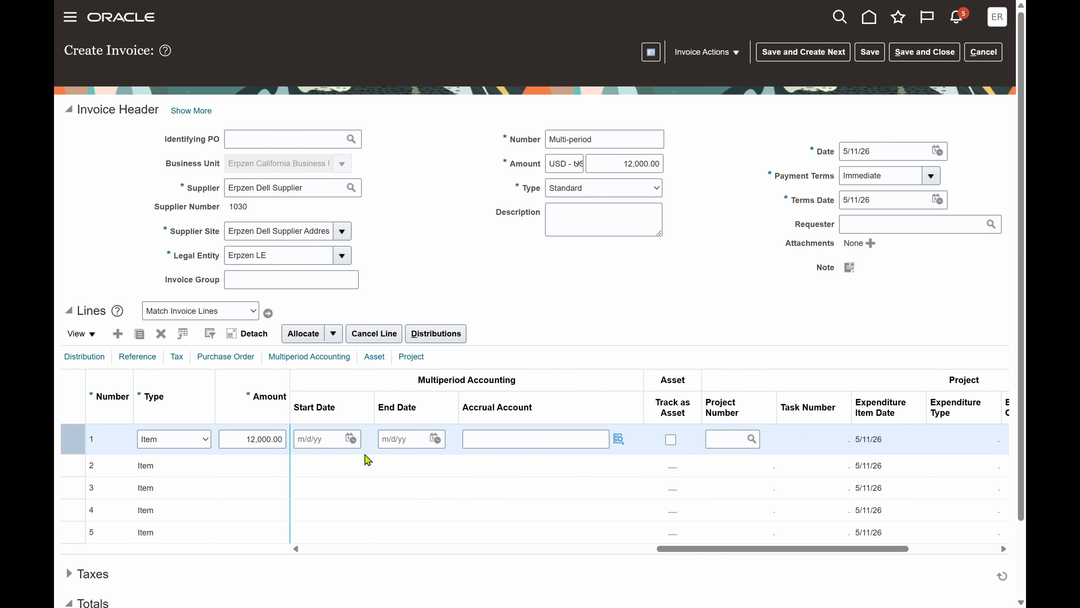
pyautogui.click(351, 438)
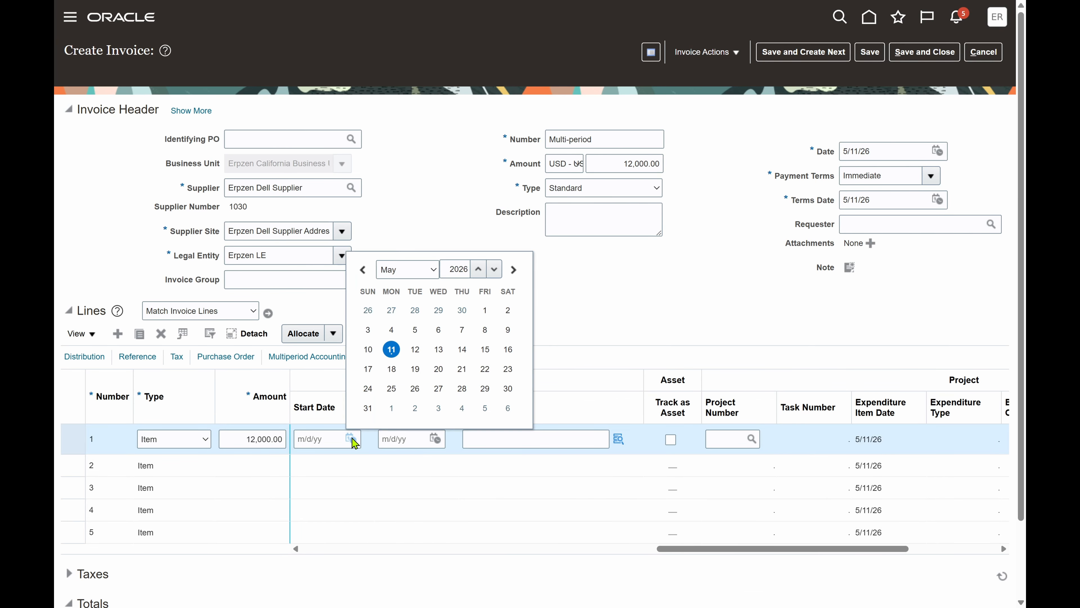
pyautogui.click(434, 272)
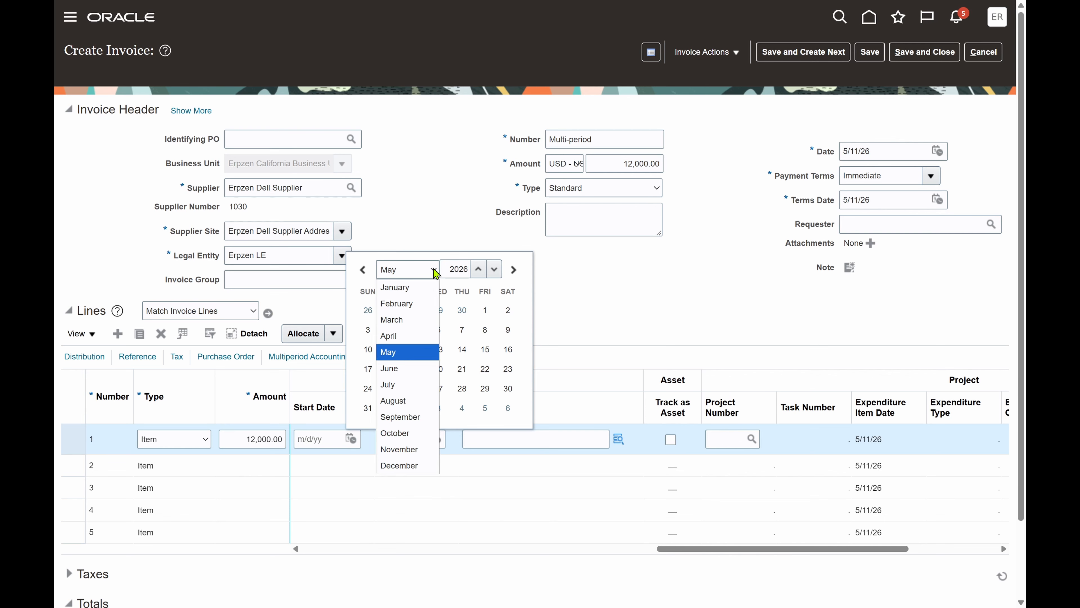
pyautogui.click(425, 286)
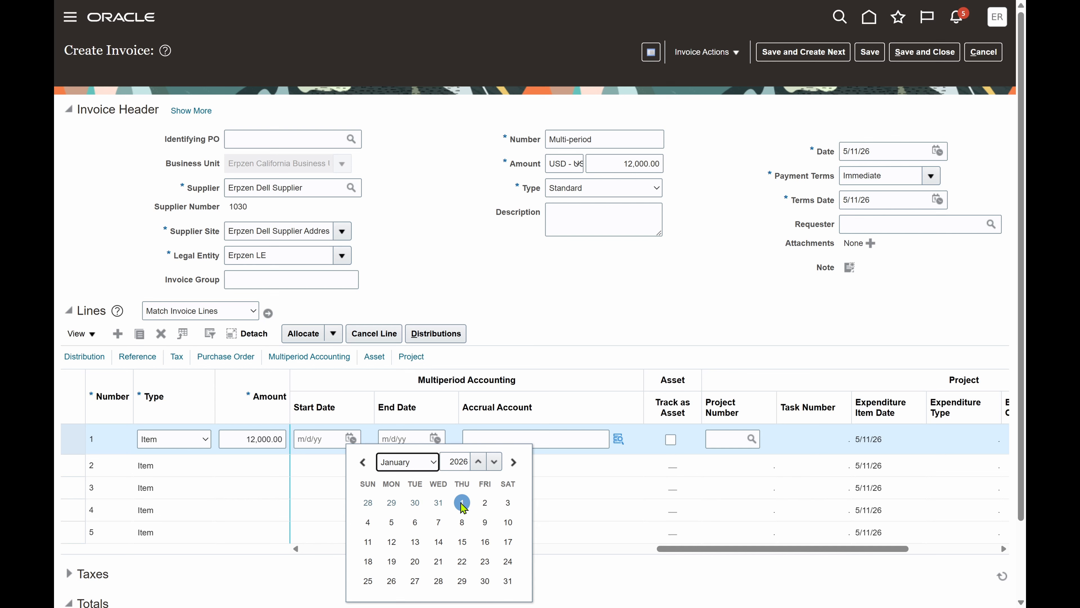
pyautogui.click(462, 503)
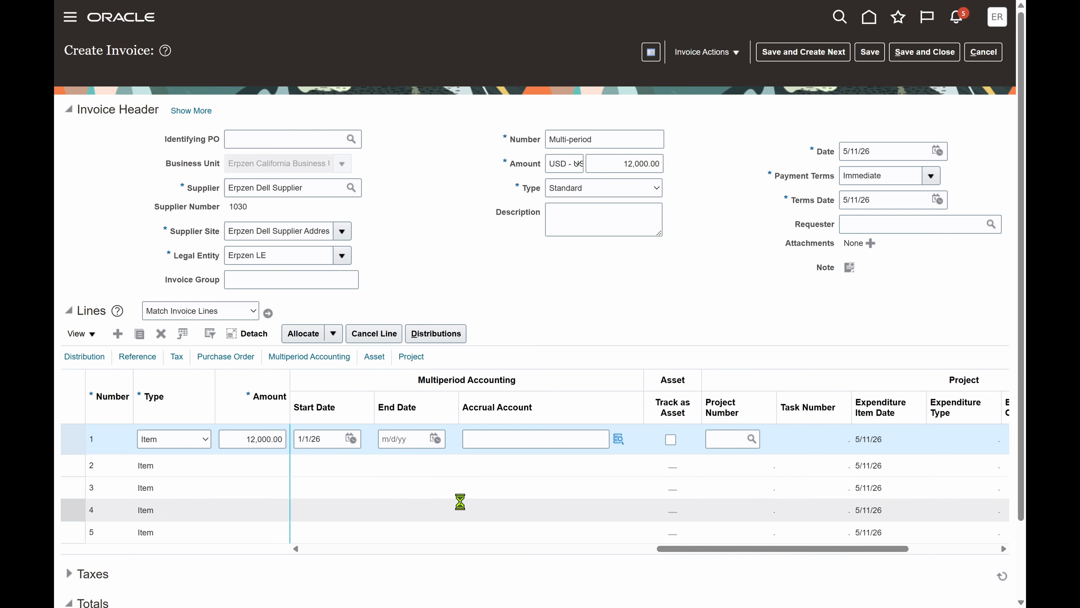
# - Set line 1's multiperiod accounting end date to 12/31/26
pyautogui.click(434, 438)
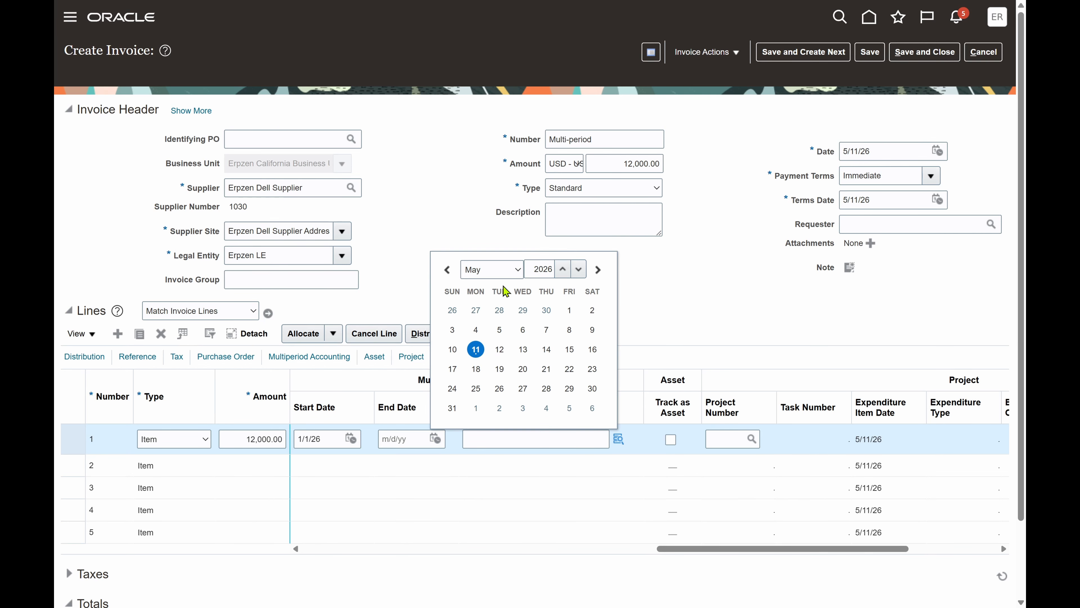
pyautogui.click(510, 269)
pyautogui.click(495, 465)
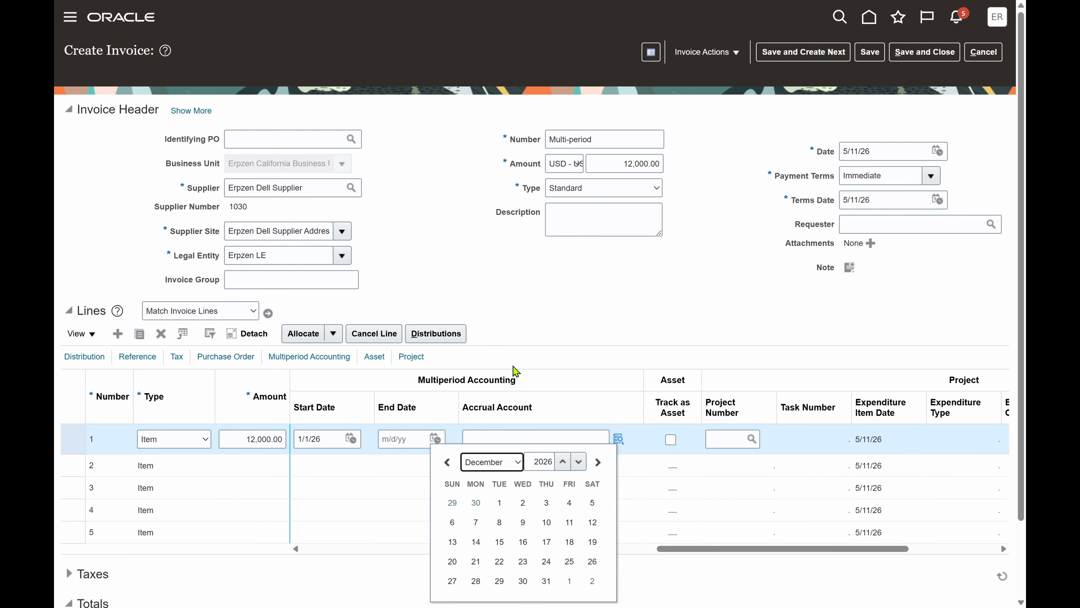
pyautogui.click(546, 580)
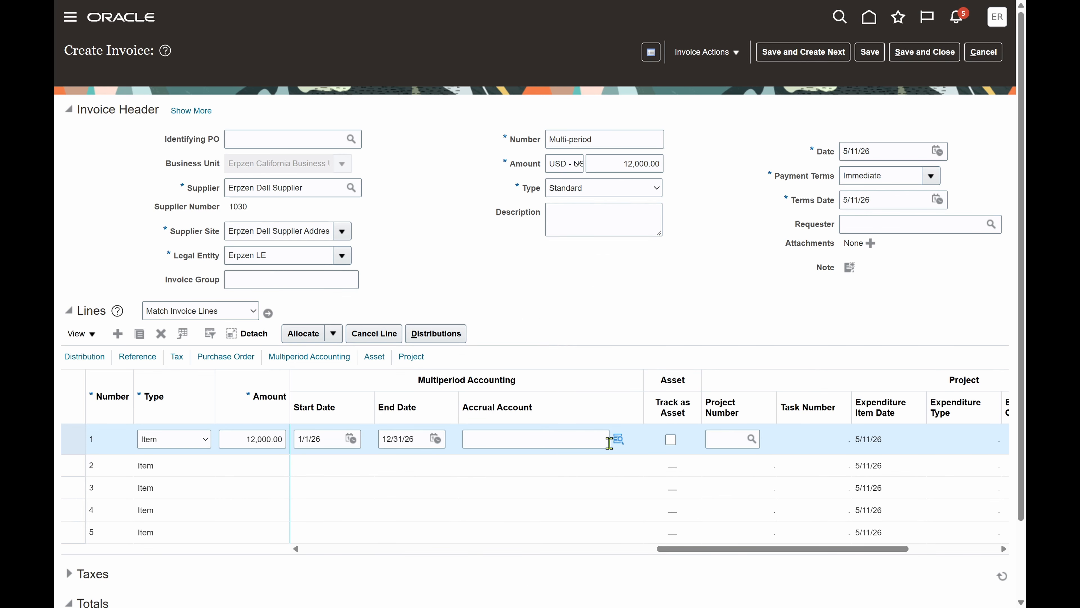
# - Start line 1's accrual account combination with company 101 (Paris) and department 0000 (Default)
pyautogui.click(619, 438)
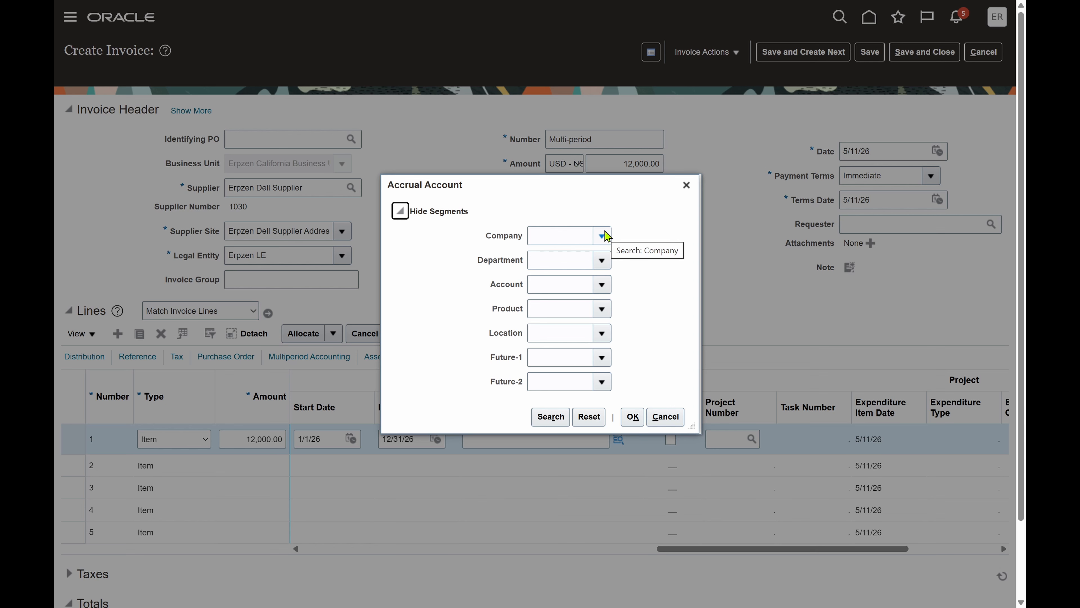
pyautogui.click(605, 235)
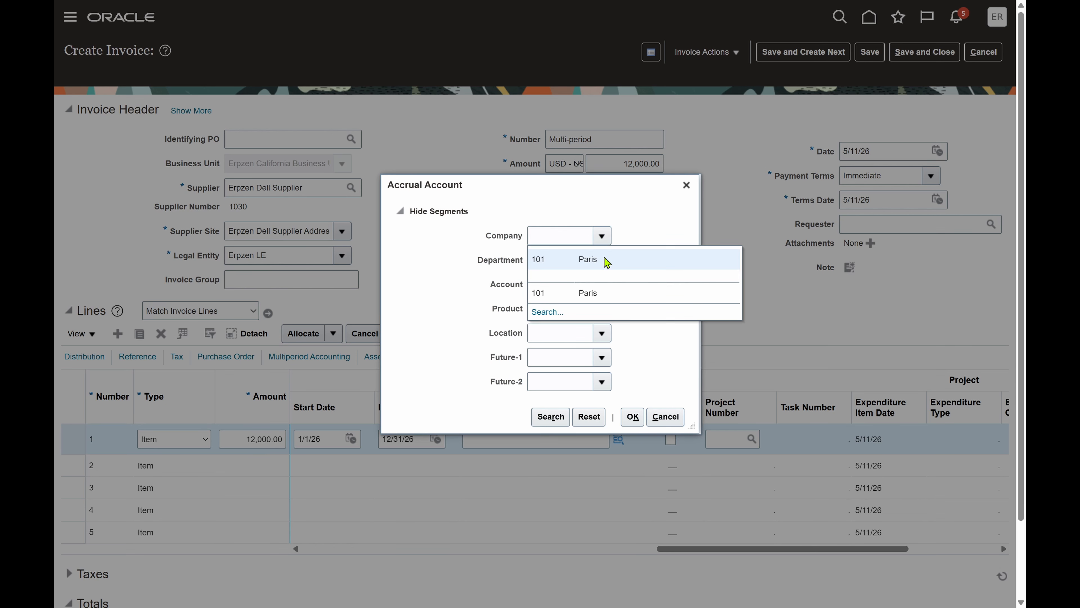
pyautogui.click(604, 259)
pyautogui.click(602, 259)
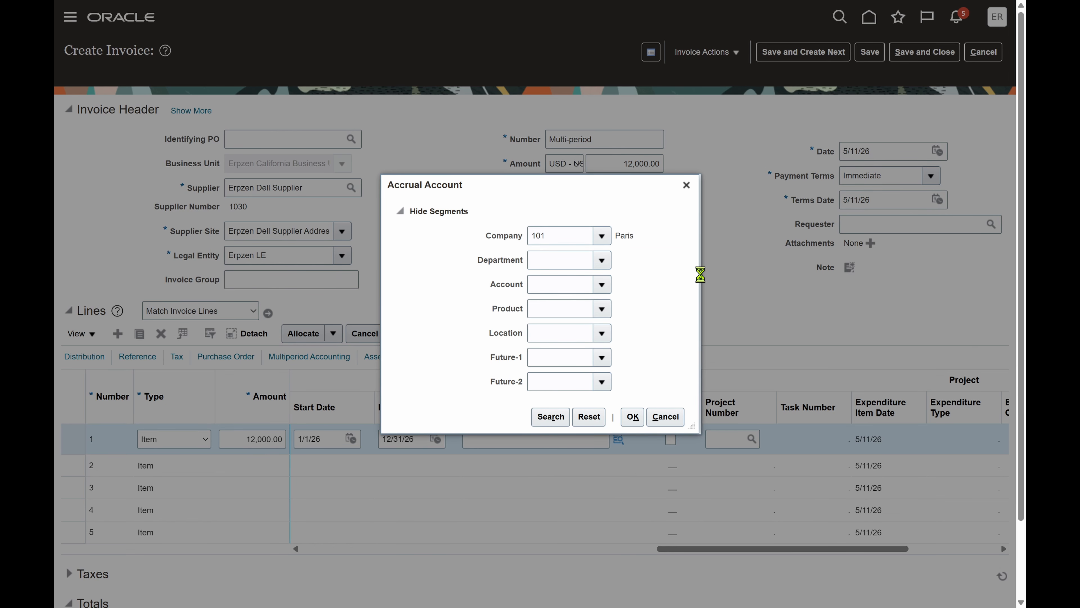
pyautogui.click(611, 290)
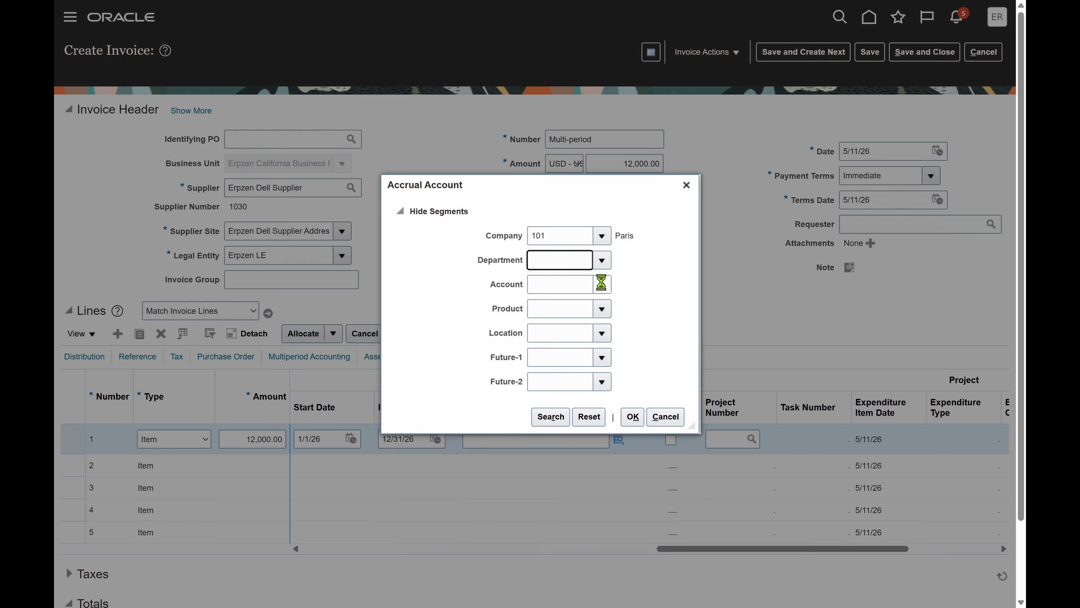
# - Try to find the accrual account segment by searching for account descriptions that contain "Accural"
pyautogui.click(602, 284)
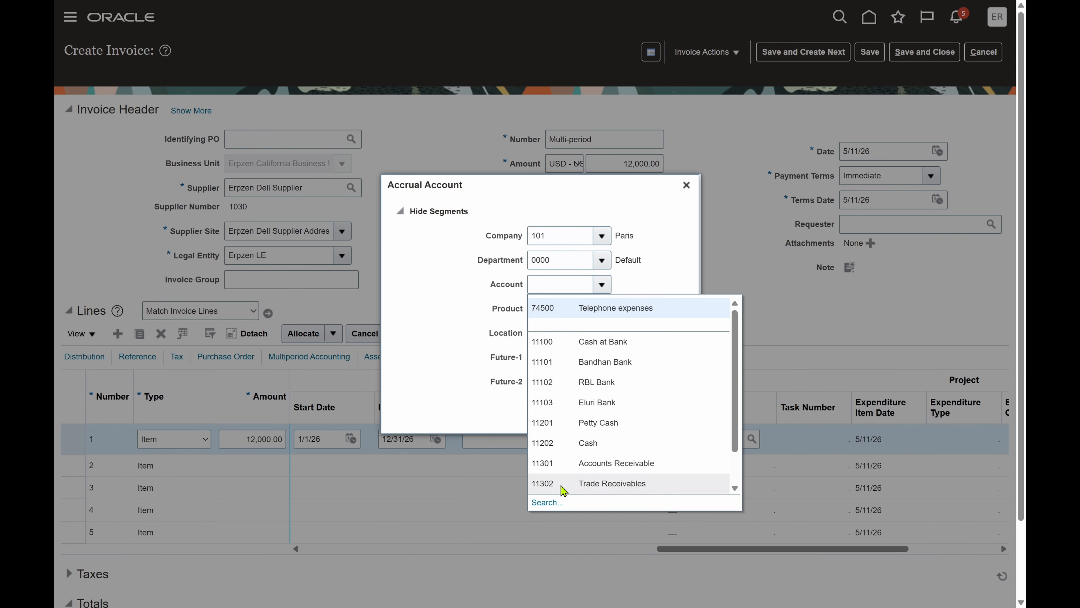
pyautogui.click(552, 504)
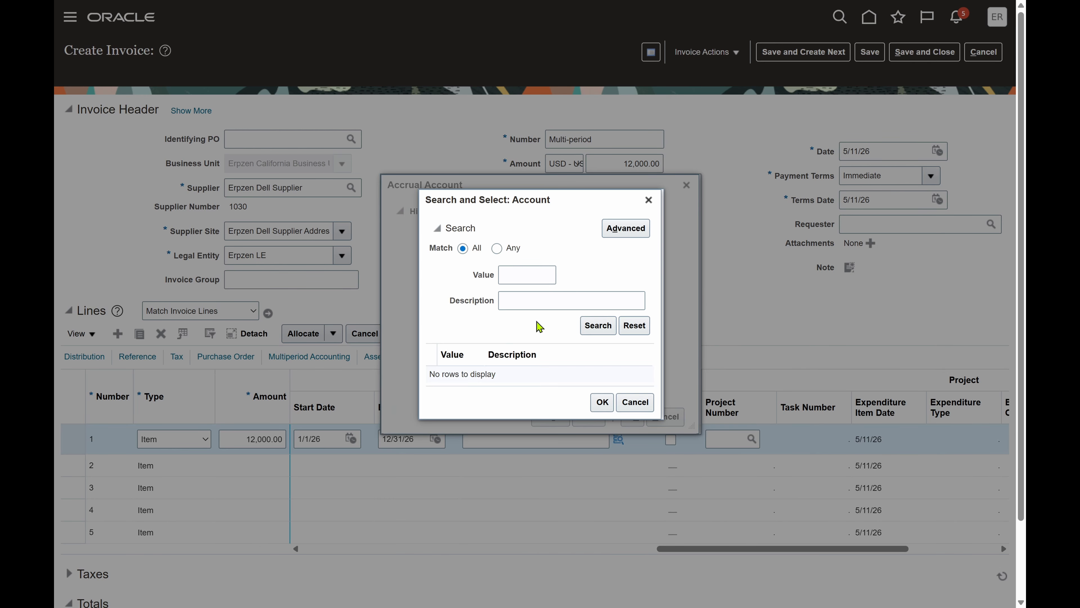
pyautogui.click(539, 296)
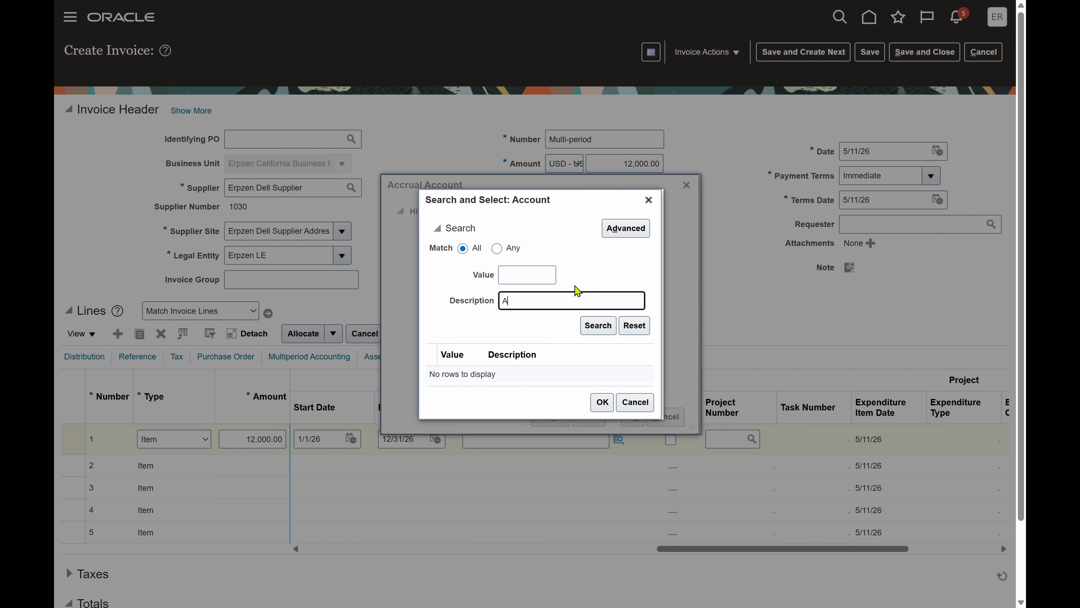
pyautogui.press('Tab')
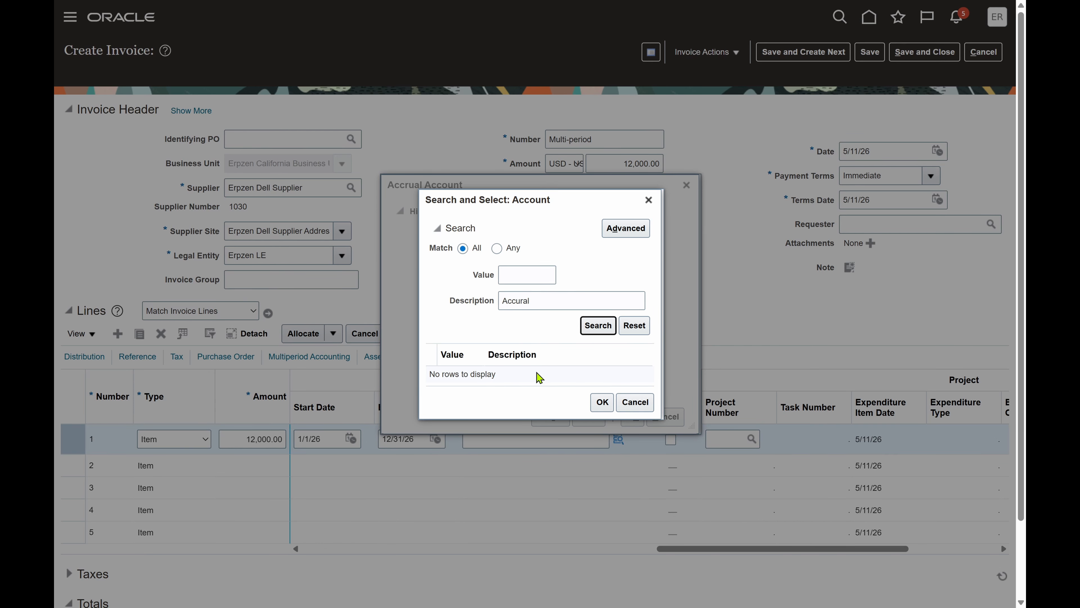
pyautogui.click(598, 326)
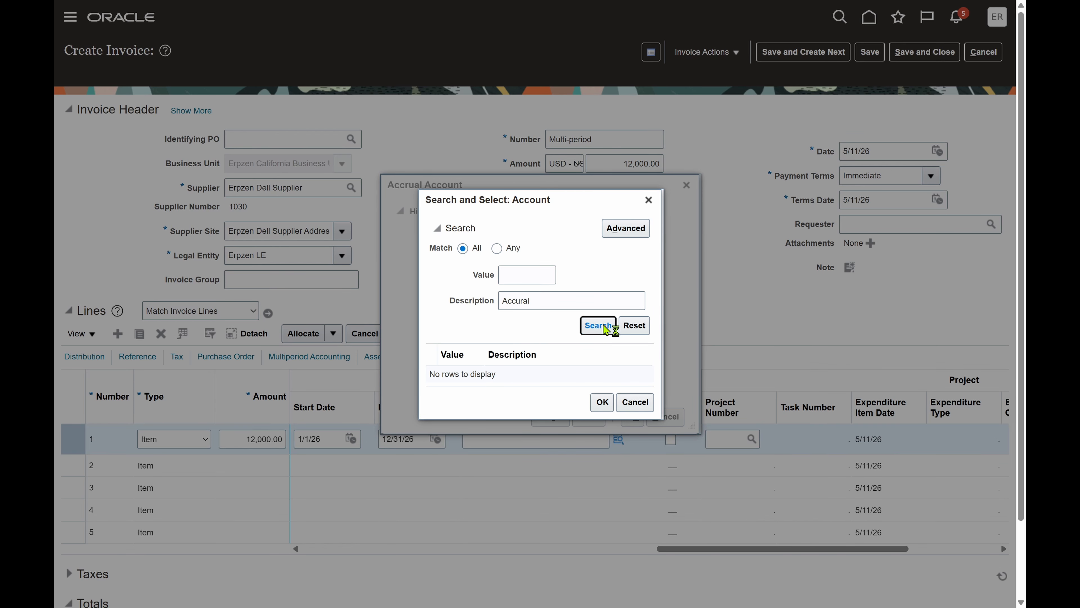
pyautogui.click(625, 228)
pyautogui.click(539, 301)
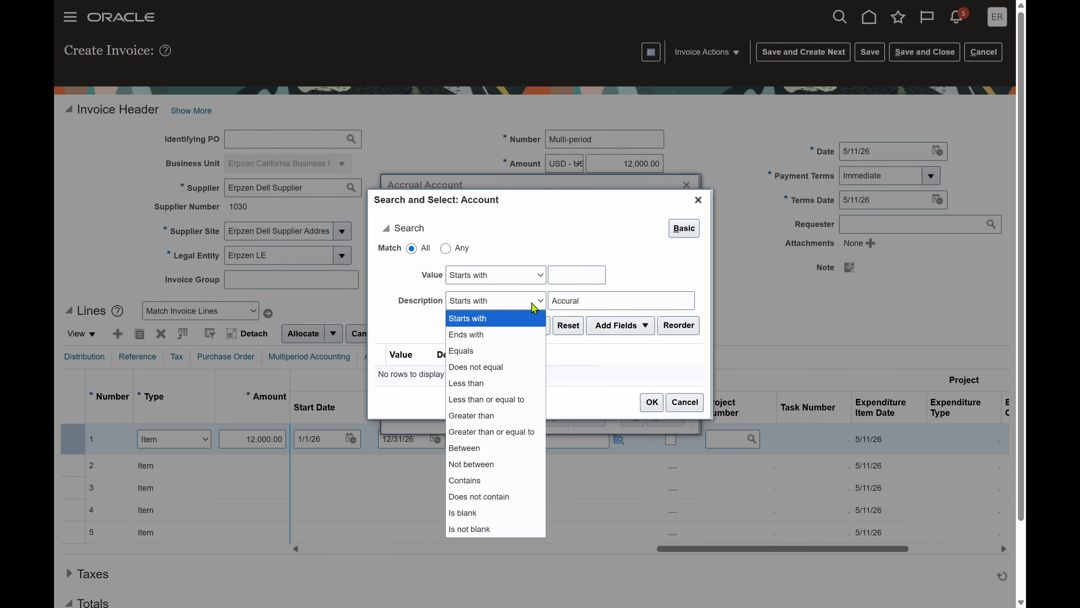
pyautogui.click(465, 480)
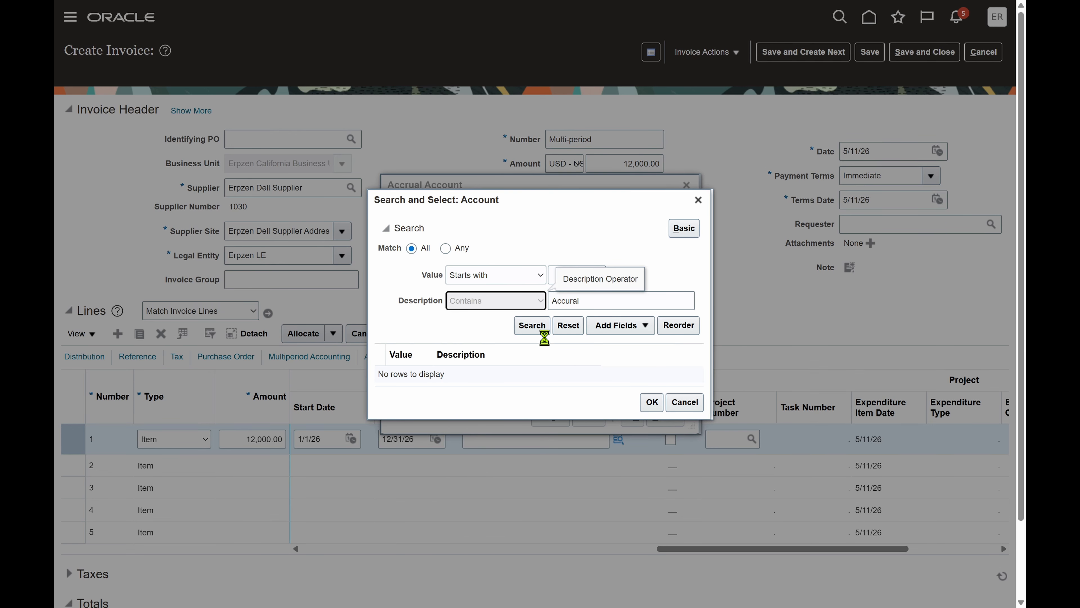
pyautogui.click(536, 326)
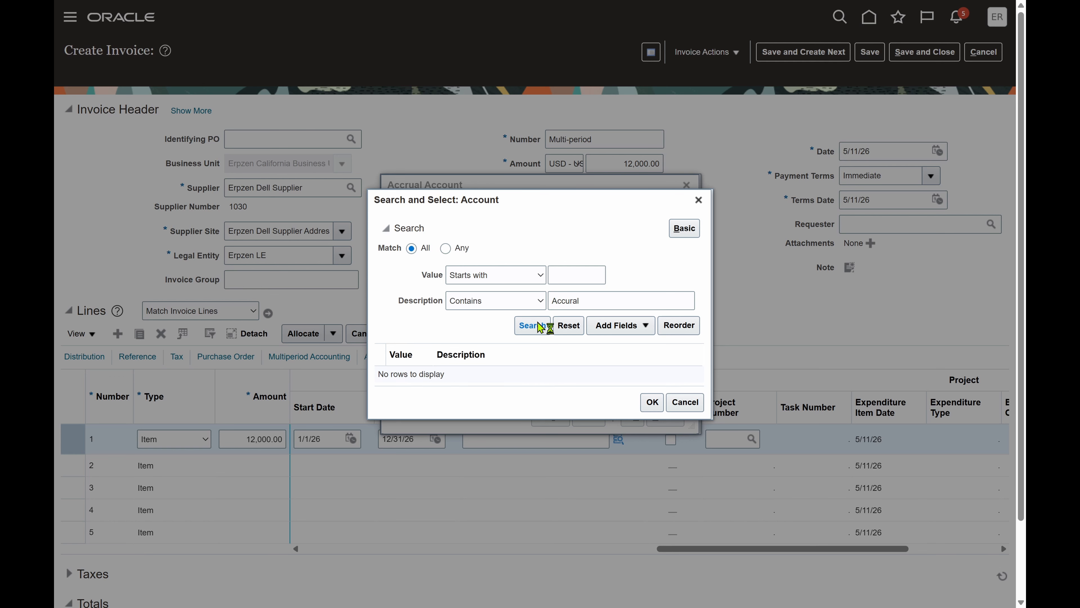
pyautogui.click(699, 201)
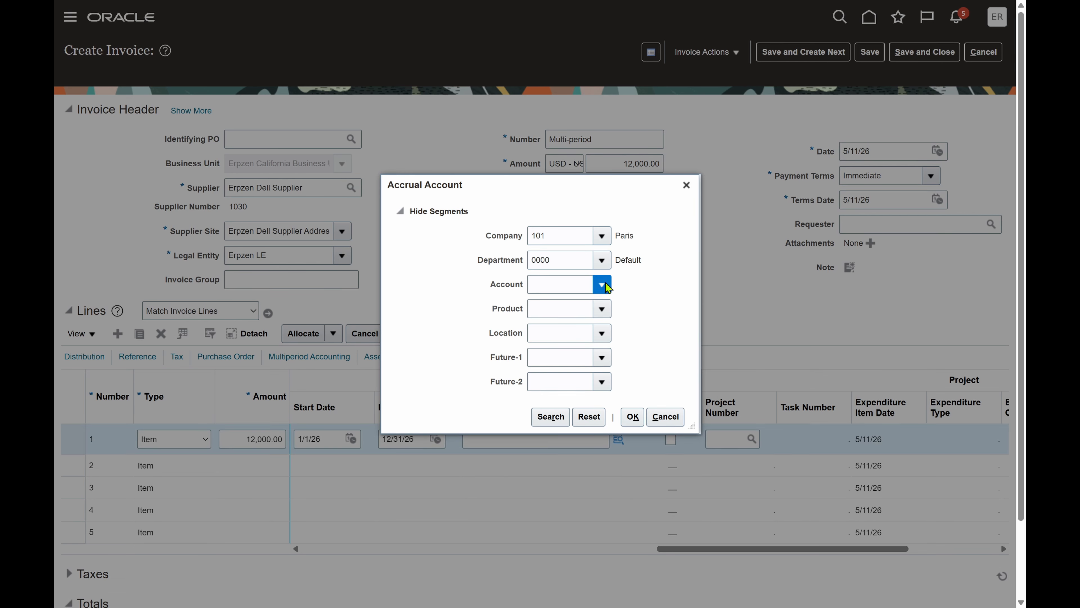
# - List all account values without search criteria and choose 21175 (Accured Expense) for the accrual account's Account segment
pyautogui.click(546, 503)
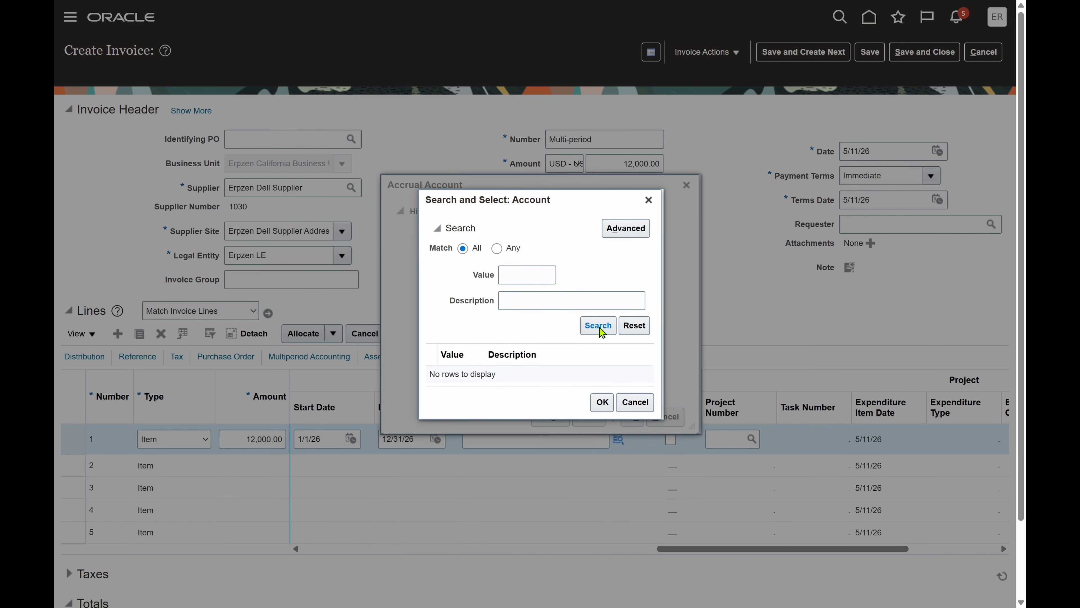
pyautogui.click(601, 329)
pyautogui.scroll(-3, 611, 366)
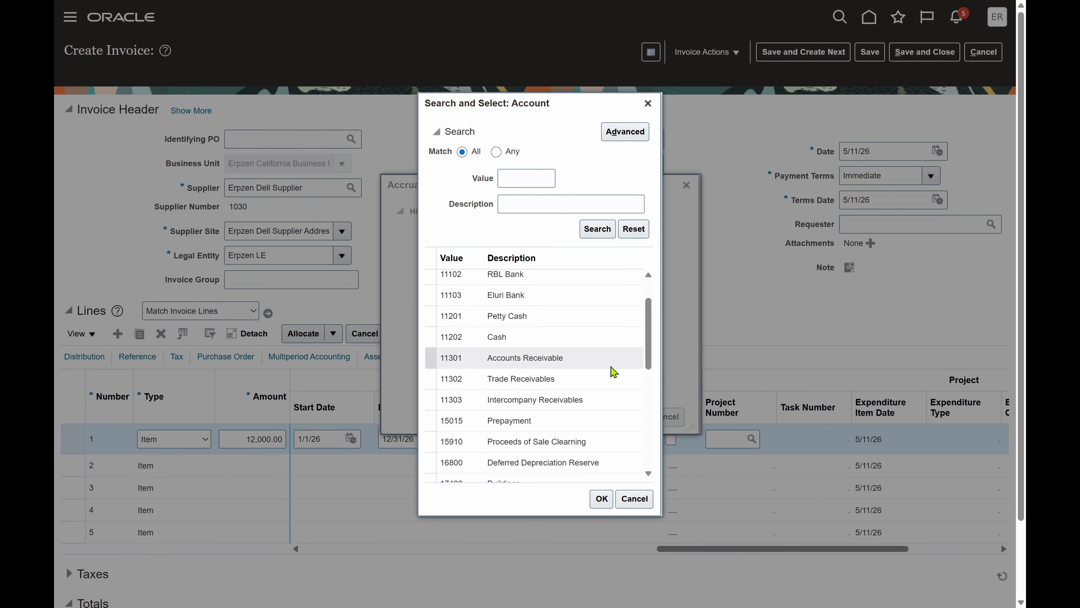
pyautogui.scroll(-1, 611, 367)
pyautogui.scroll(1, 597, 396)
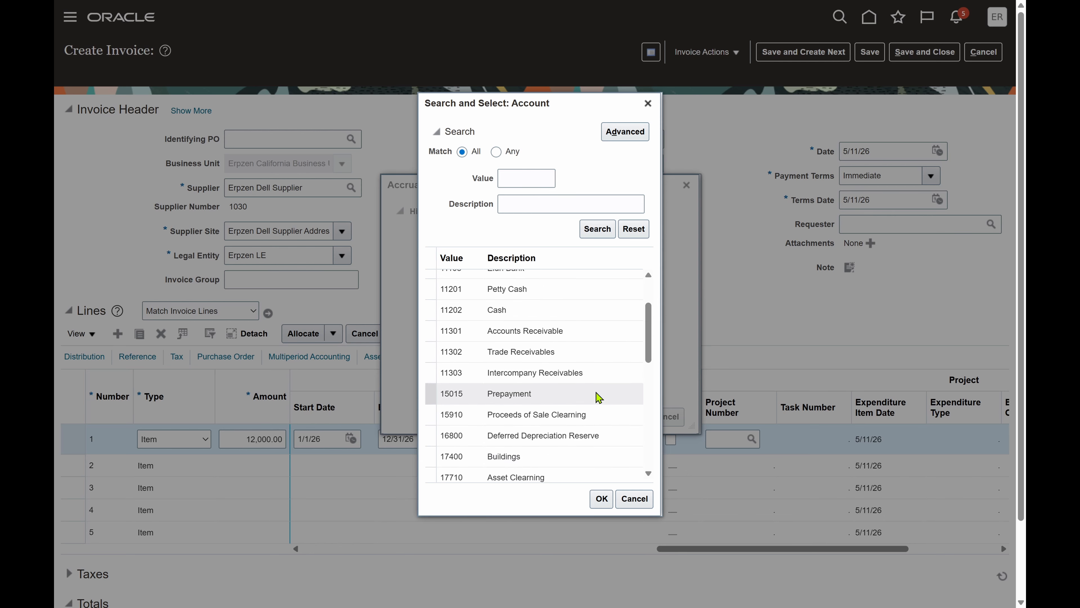
pyautogui.scroll(1, 597, 392)
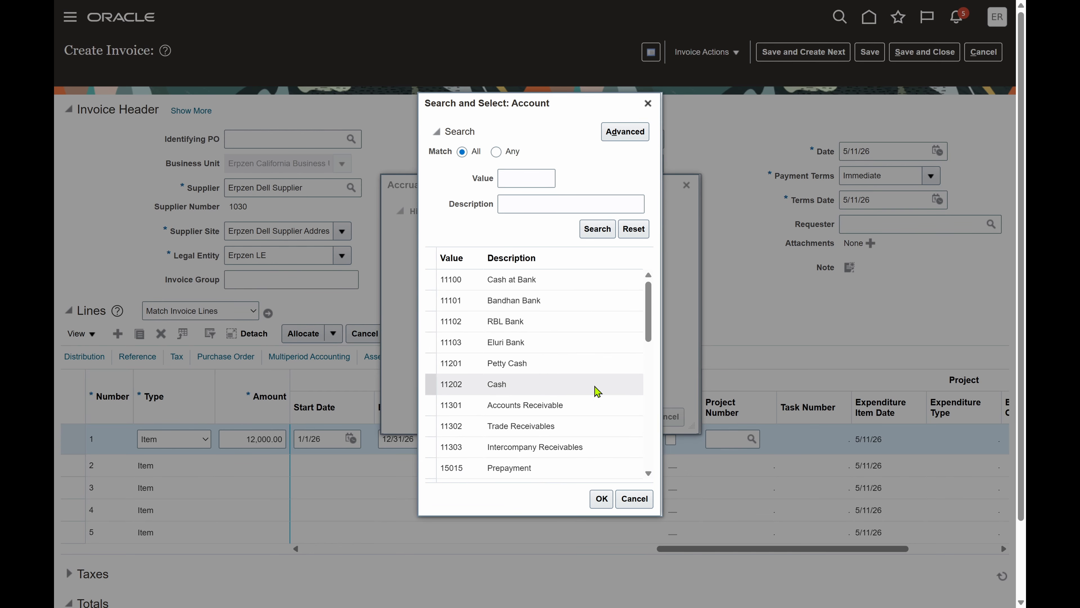
pyautogui.scroll(-2, 587, 351)
pyautogui.scroll(-3, 587, 350)
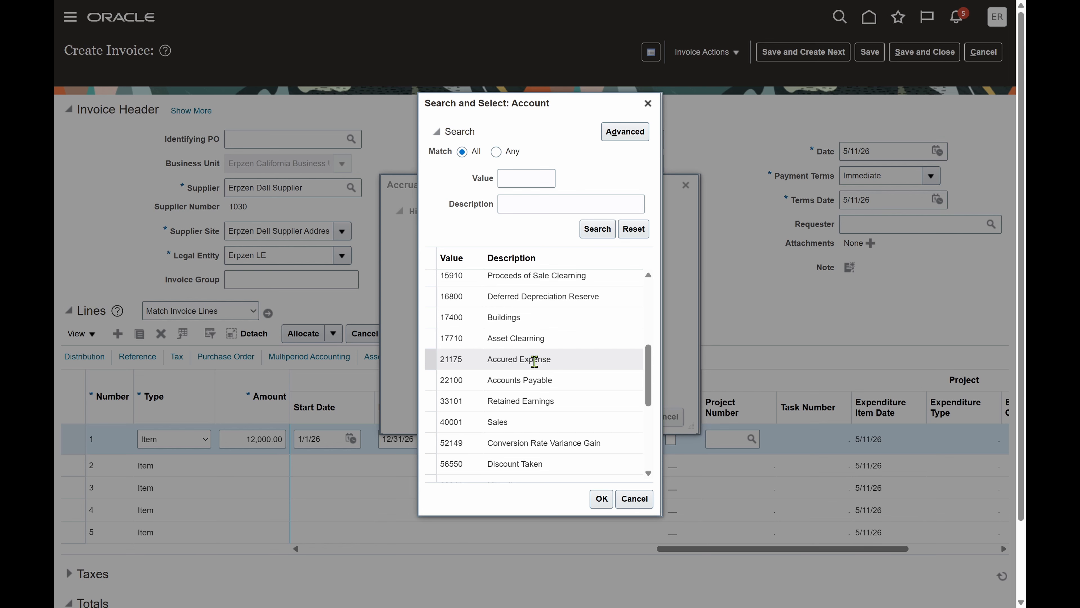
pyautogui.click(537, 359)
pyautogui.click(602, 500)
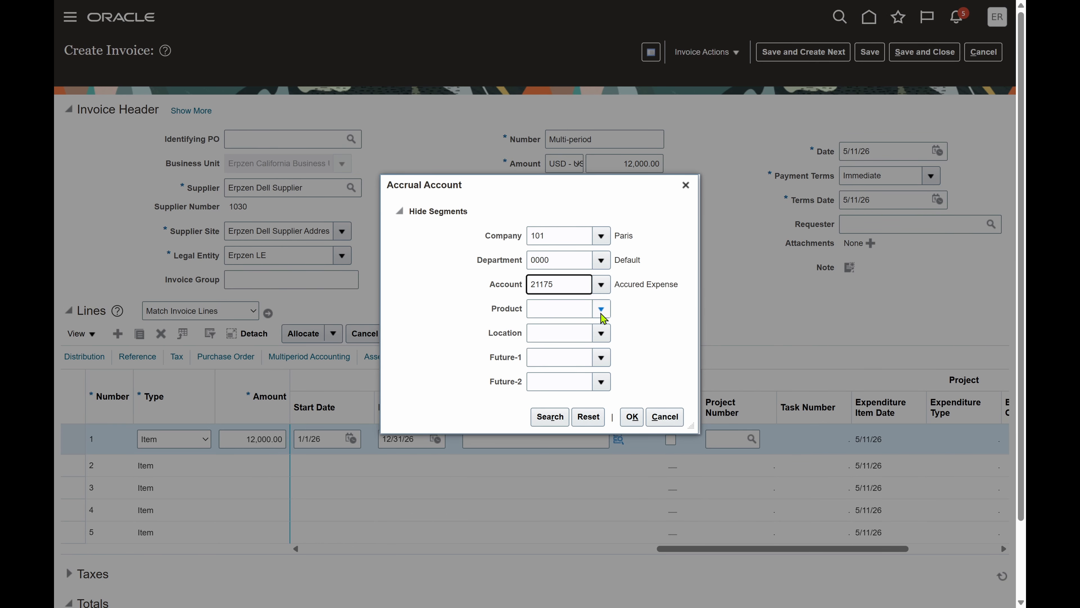
# - Set Product, Location, Future-1 and Future-2 to 0000 (Default), try to apply the accrual account combination, and close its dialog
pyautogui.click(601, 308)
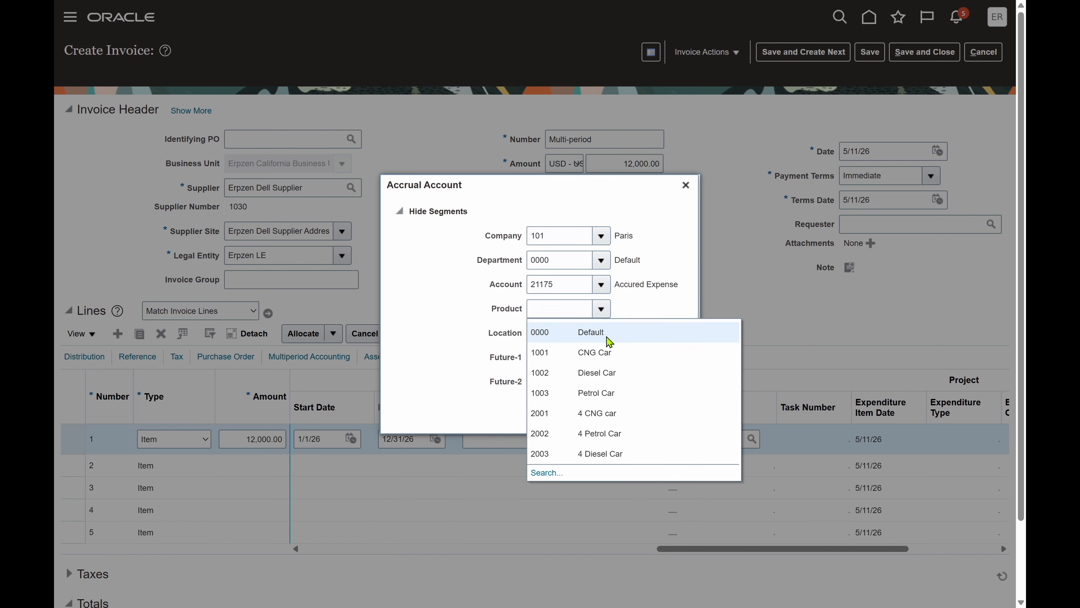
pyautogui.click(609, 332)
pyautogui.click(601, 333)
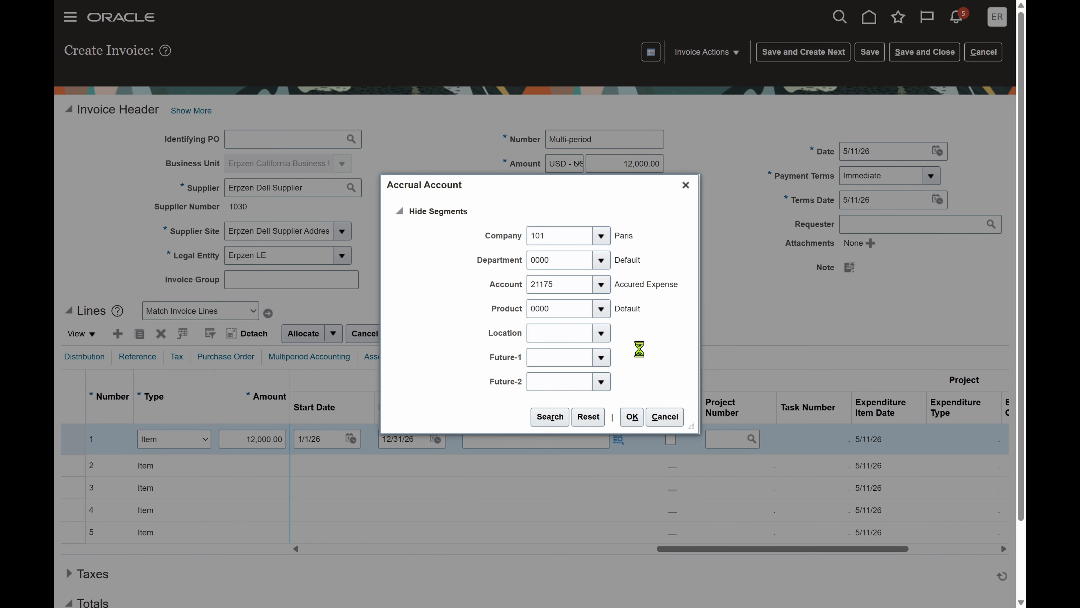
pyautogui.click(628, 358)
pyautogui.click(601, 357)
pyautogui.click(631, 381)
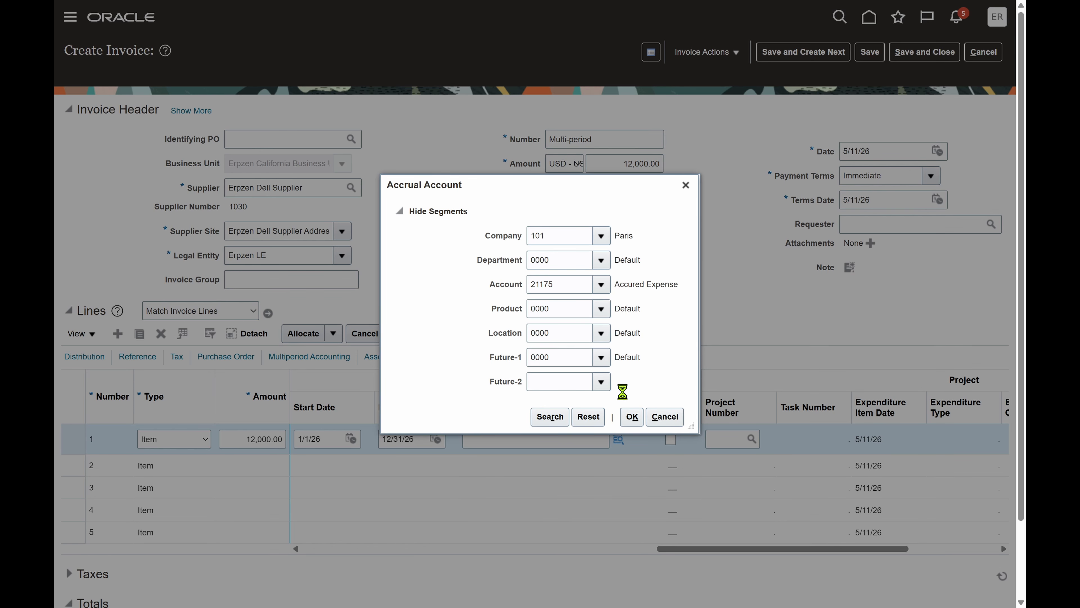
pyautogui.click(620, 402)
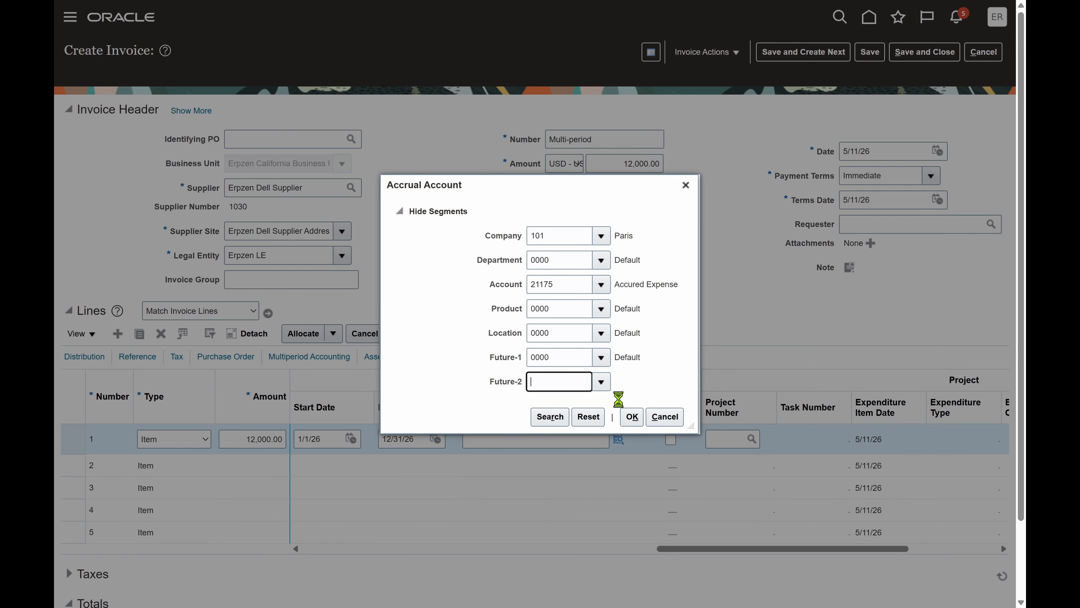
pyautogui.click(632, 421)
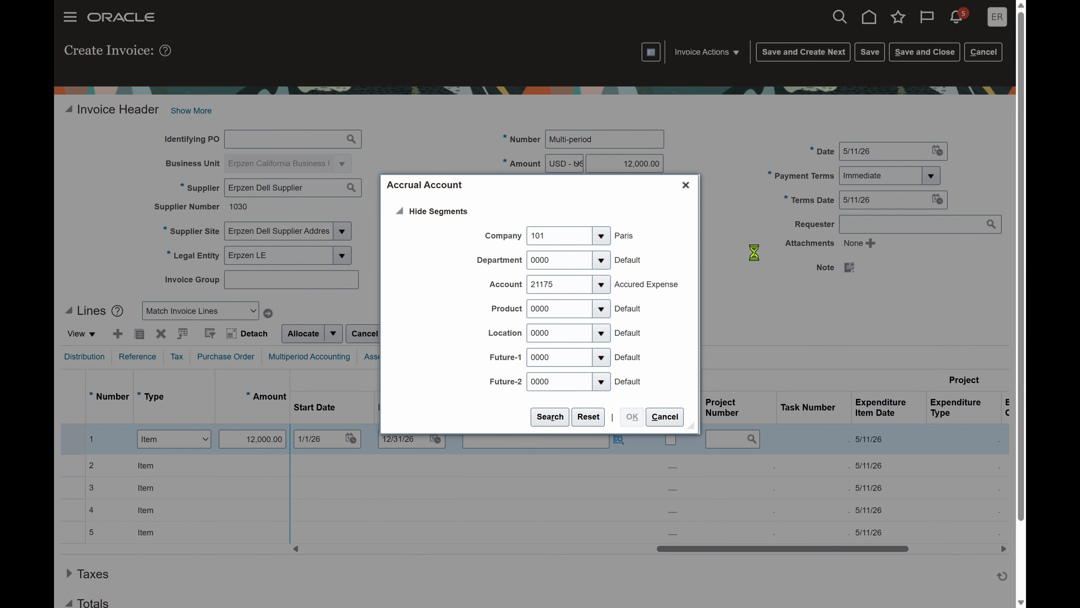
pyautogui.click(686, 186)
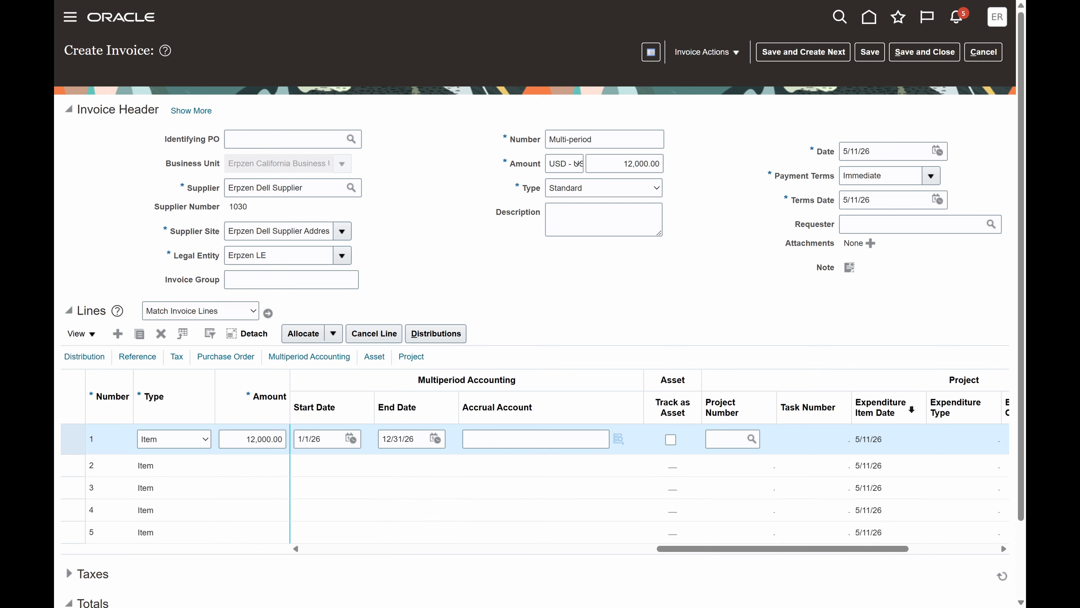
# - Refresh the invoice totals and review the Totals section below the lines
pyautogui.click(1002, 576)
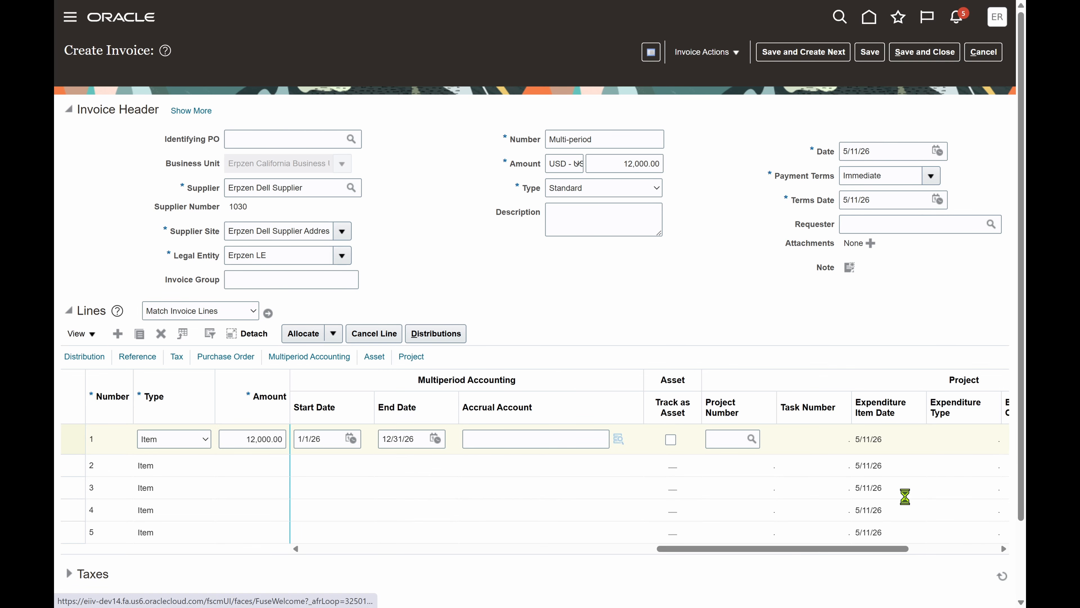
pyautogui.scroll(-2, 733, 268)
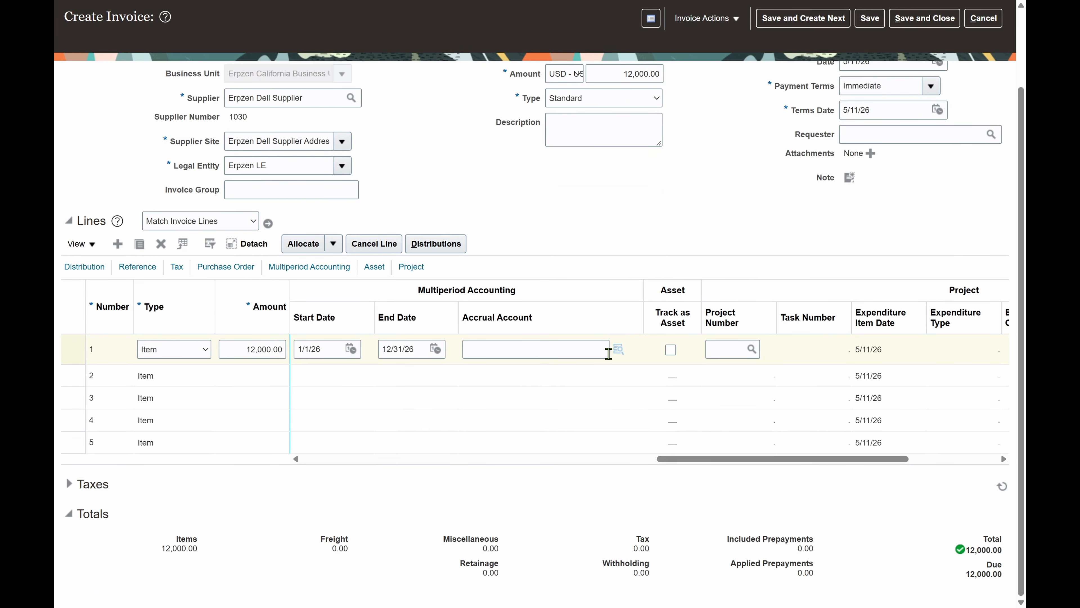
pyautogui.click(620, 348)
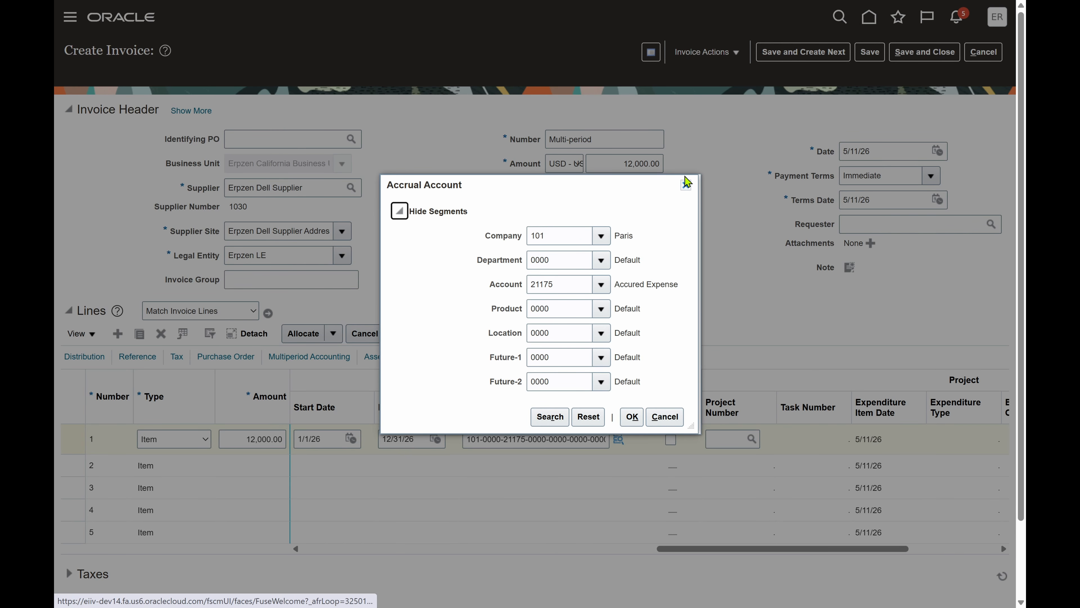
pyautogui.click(686, 185)
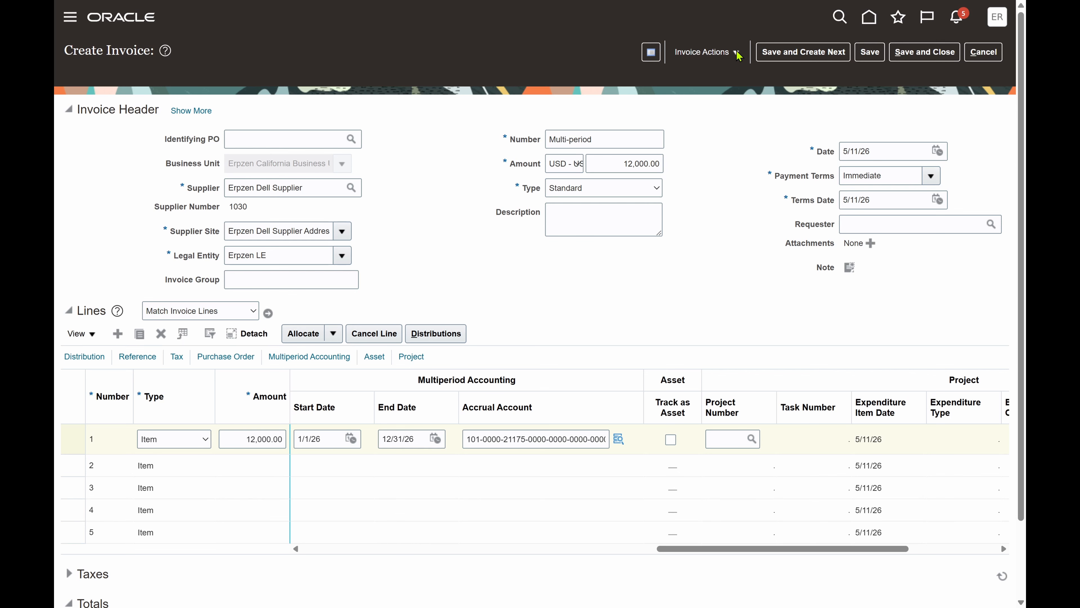
pyautogui.click(716, 245)
pyautogui.click(866, 55)
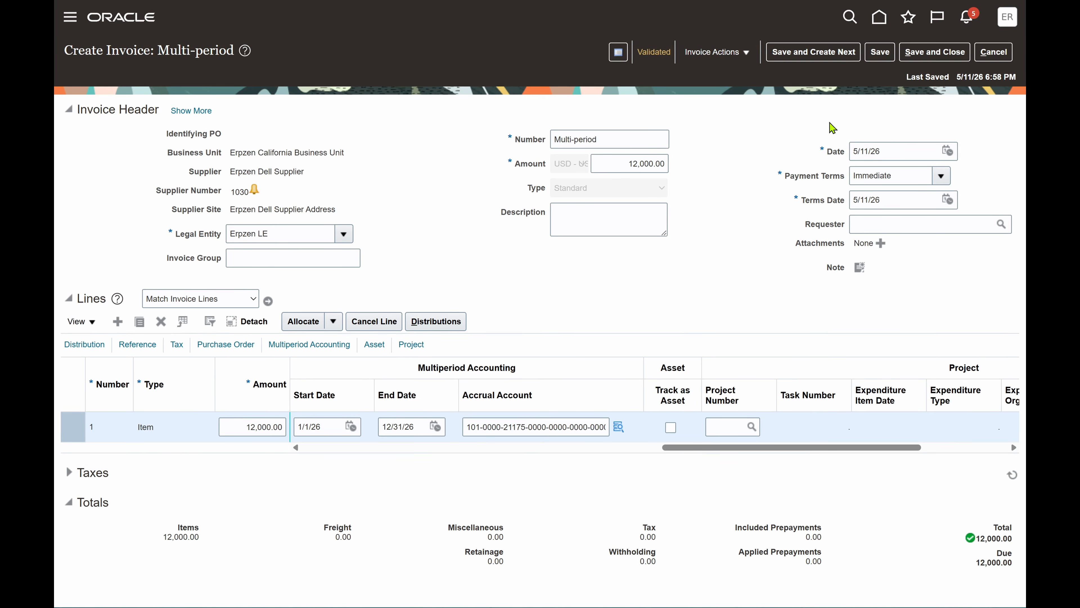
# - Post the Multi-period invoice to the ledger and review its deferred item expense and liability accounting lines
pyautogui.click(714, 52)
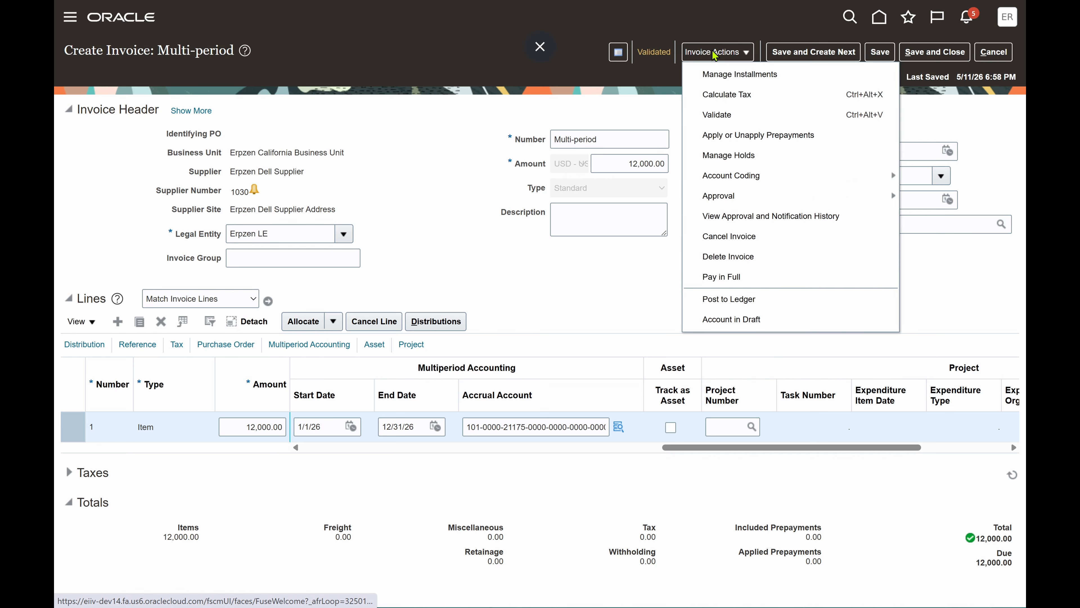
pyautogui.click(749, 299)
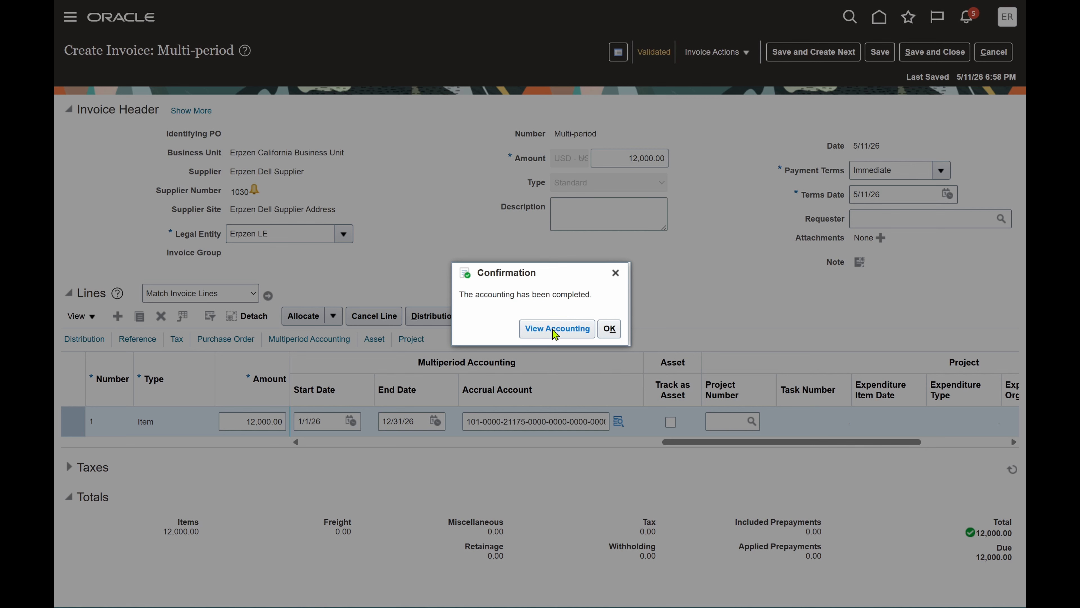
pyautogui.click(569, 330)
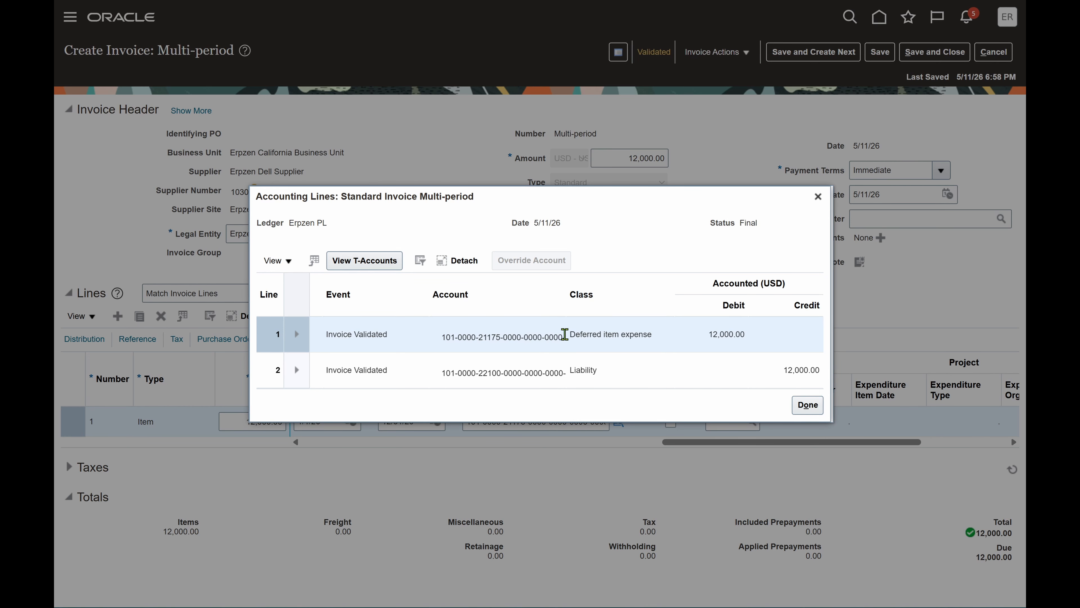
pyautogui.moveTo(572, 340)
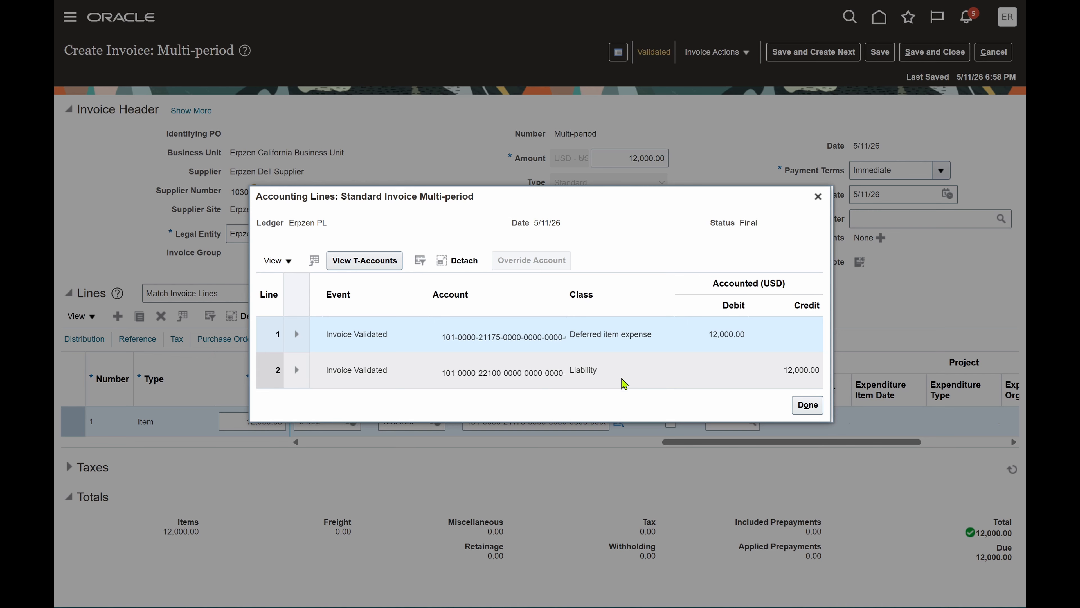
pyautogui.click(612, 371)
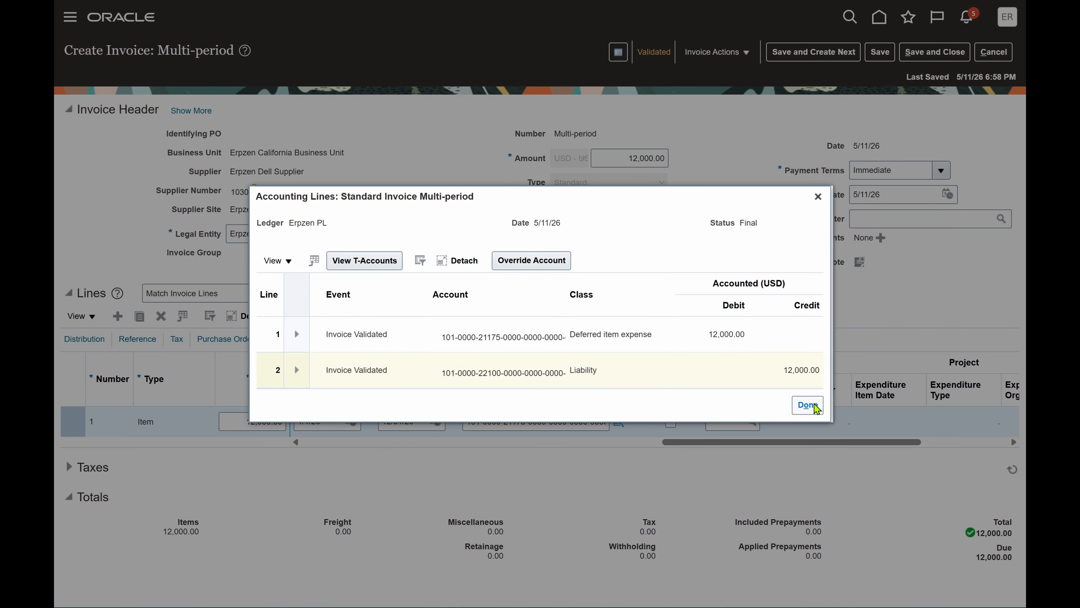
pyautogui.click(808, 405)
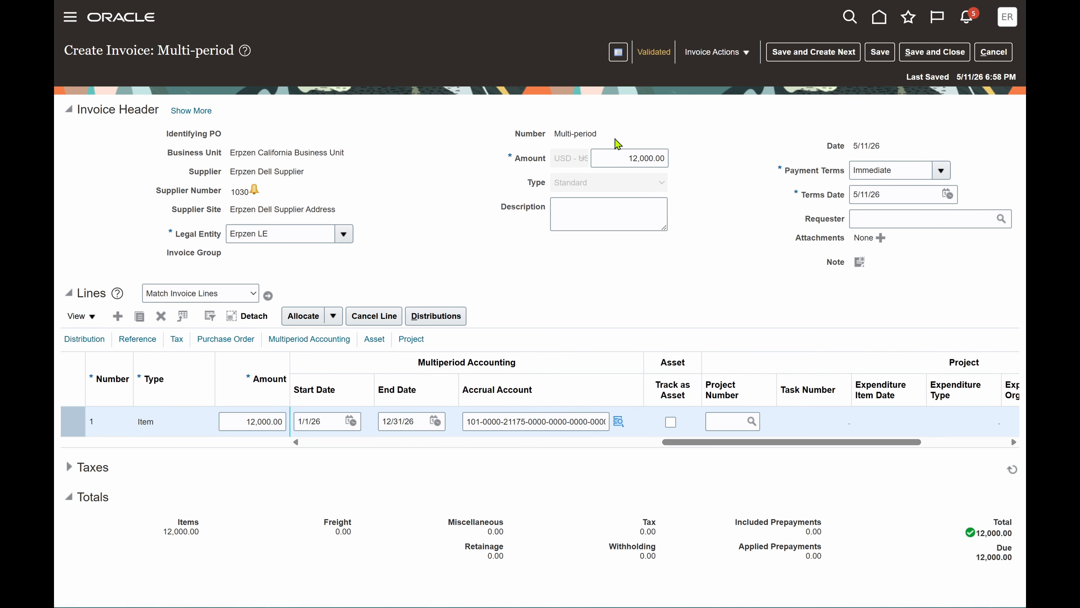
# - Save the Multi-period invoice again and close it
pyautogui.moveTo(597, 135); pyautogui.dragTo(553, 136)
pyautogui.click(880, 53)
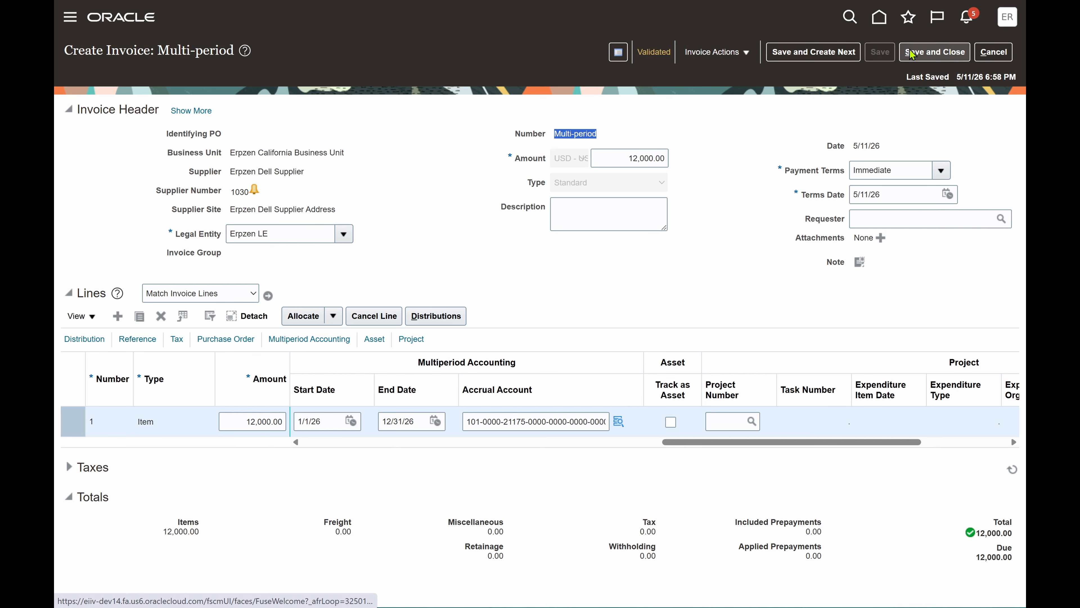
pyautogui.click(955, 53)
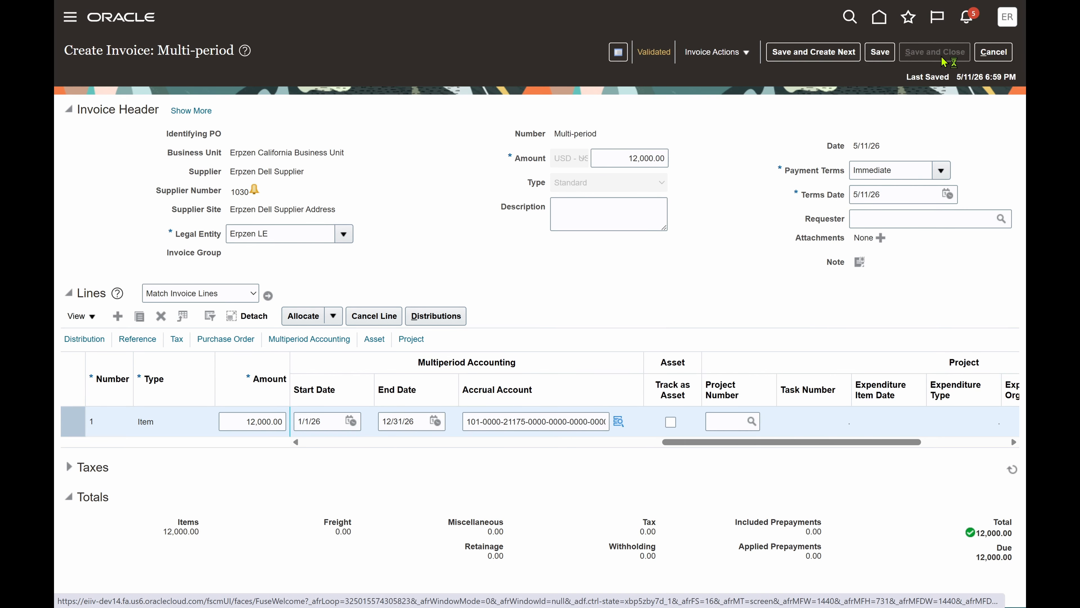
# - Open Monitor Processes from the recent items and try to find a "Multi-period" job for a new scheduled process
pyautogui.click(879, 18)
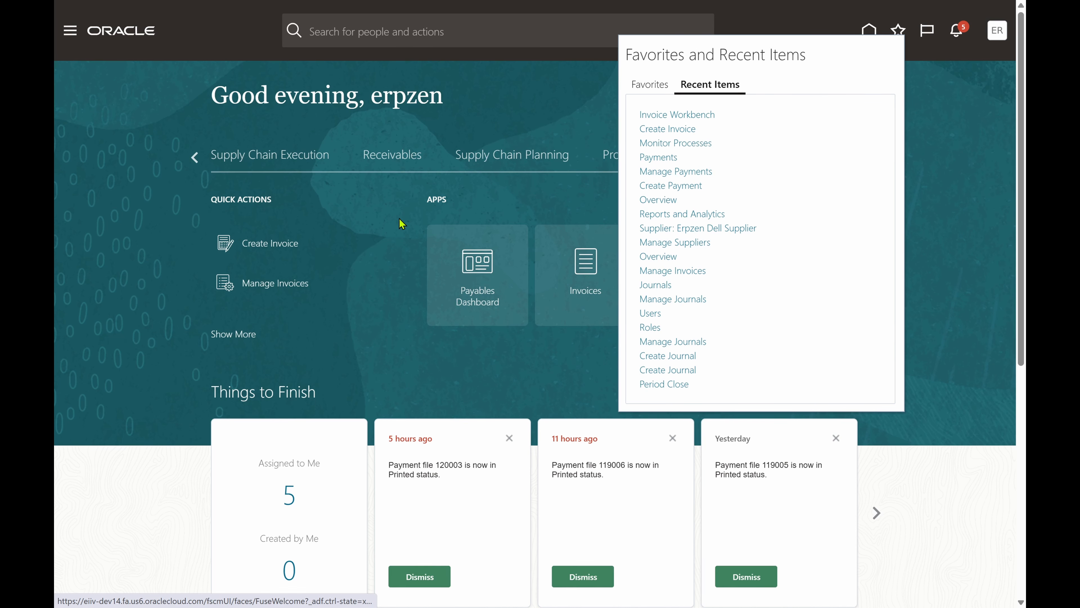
pyautogui.click(692, 144)
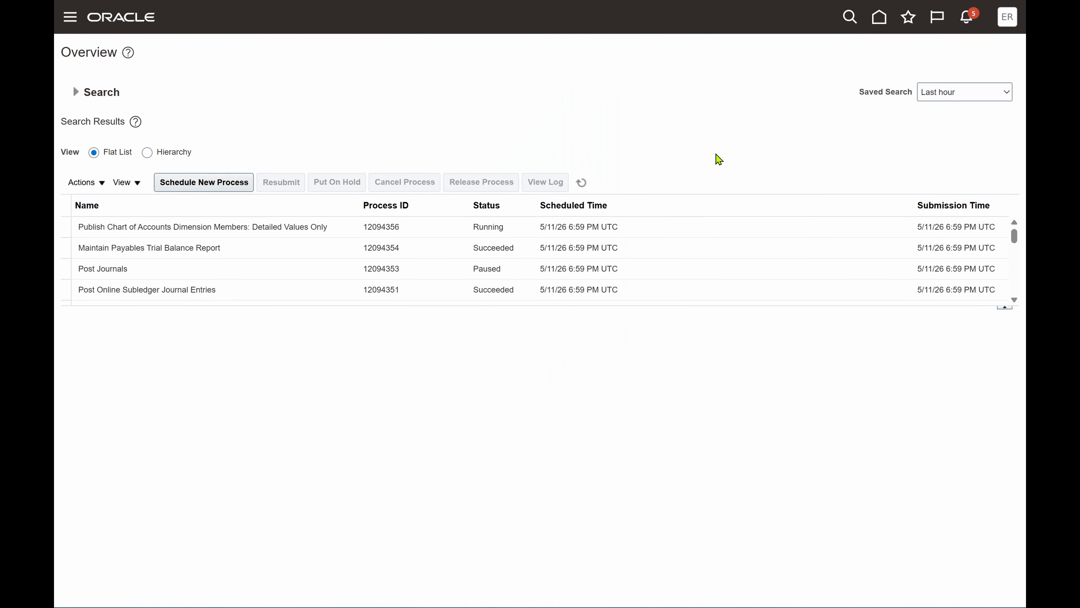
pyautogui.click(216, 184)
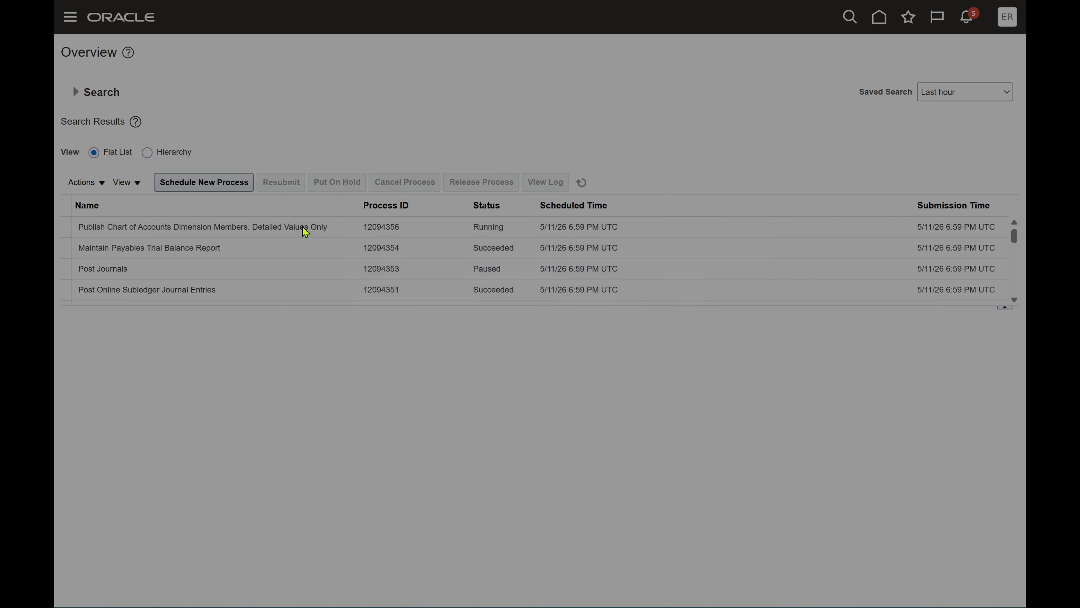
pyautogui.click(427, 279)
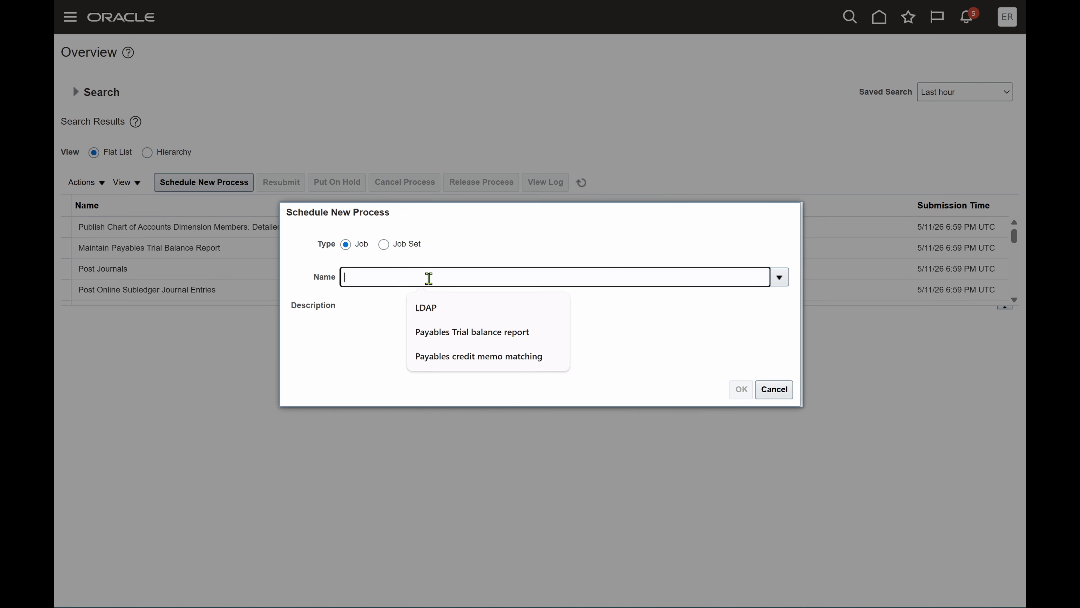
pyautogui.write('Multi-period')
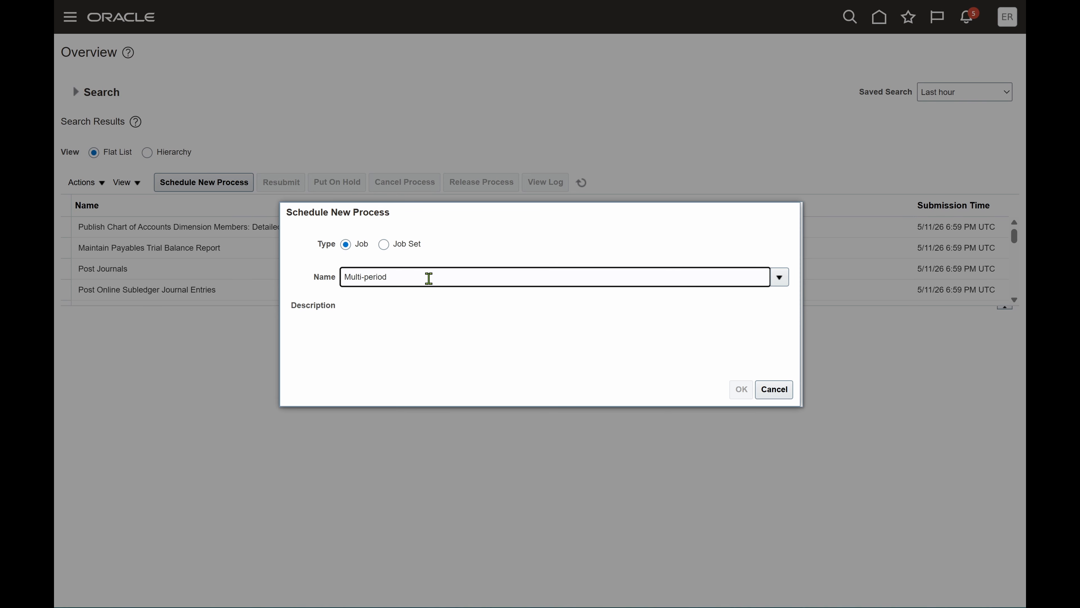
pyautogui.press('Tab')
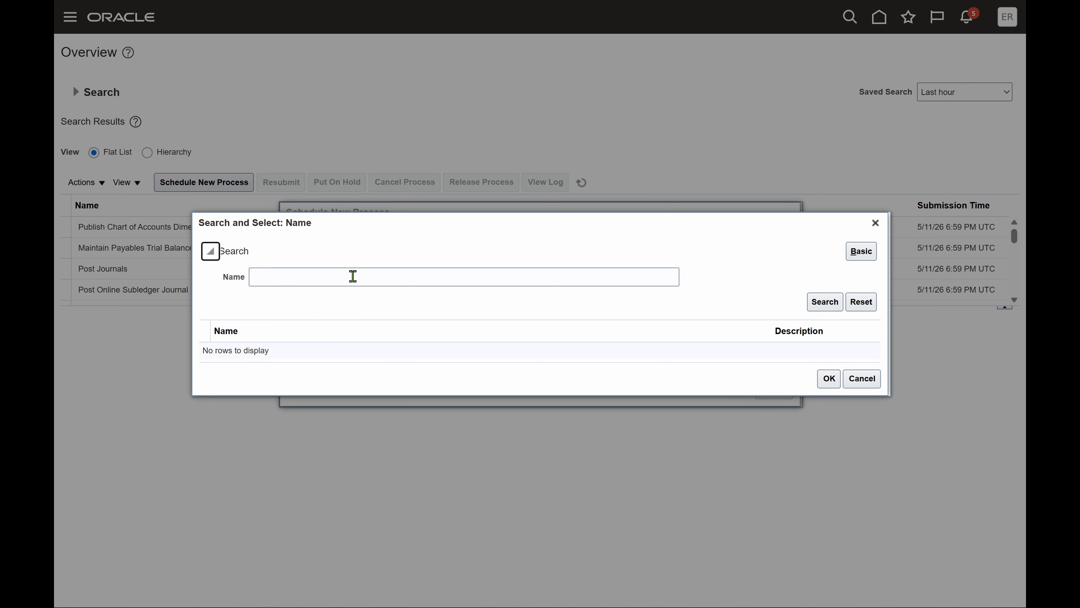
# - Search the job names for "Multiperiod" and choose Create Multiperiod Accounting as the process to schedule
pyautogui.click(353, 275)
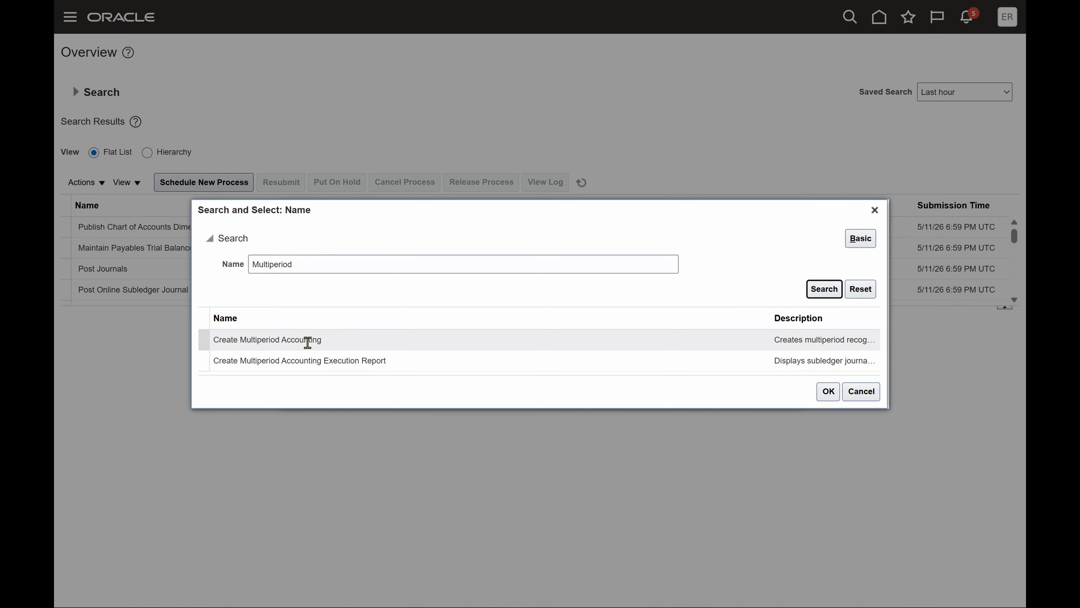
pyautogui.click(308, 339)
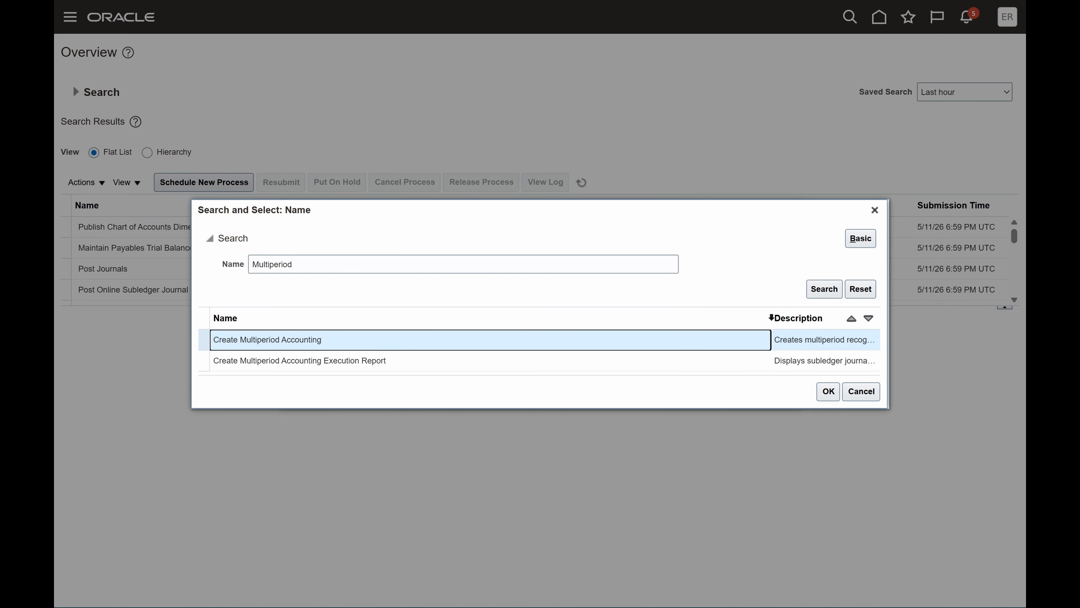
pyautogui.moveTo(770, 314); pyautogui.dragTo(415, 328)
pyautogui.click(455, 336)
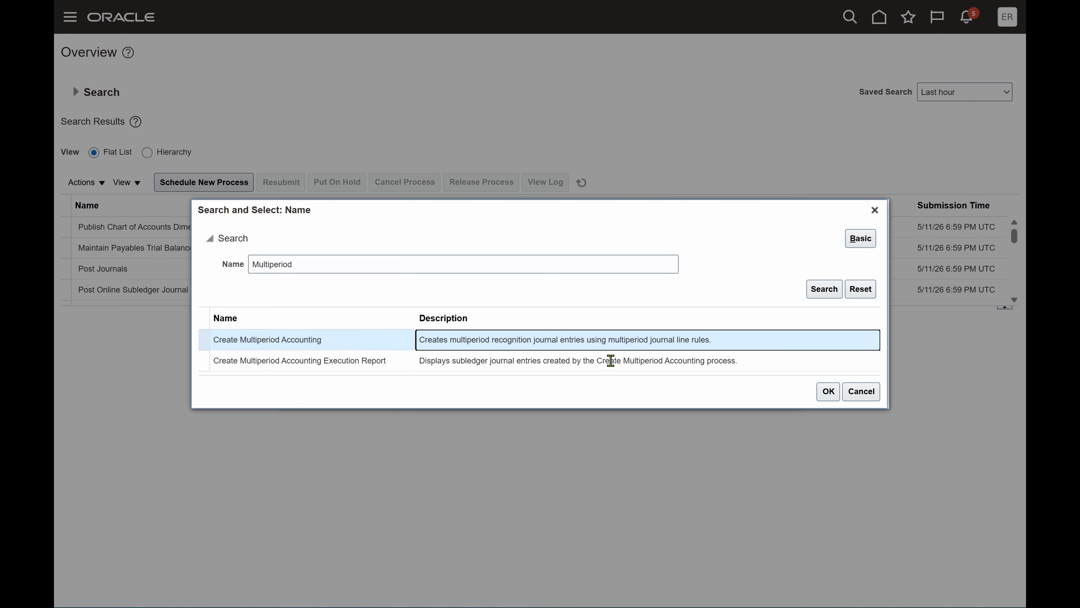
pyautogui.click(830, 391)
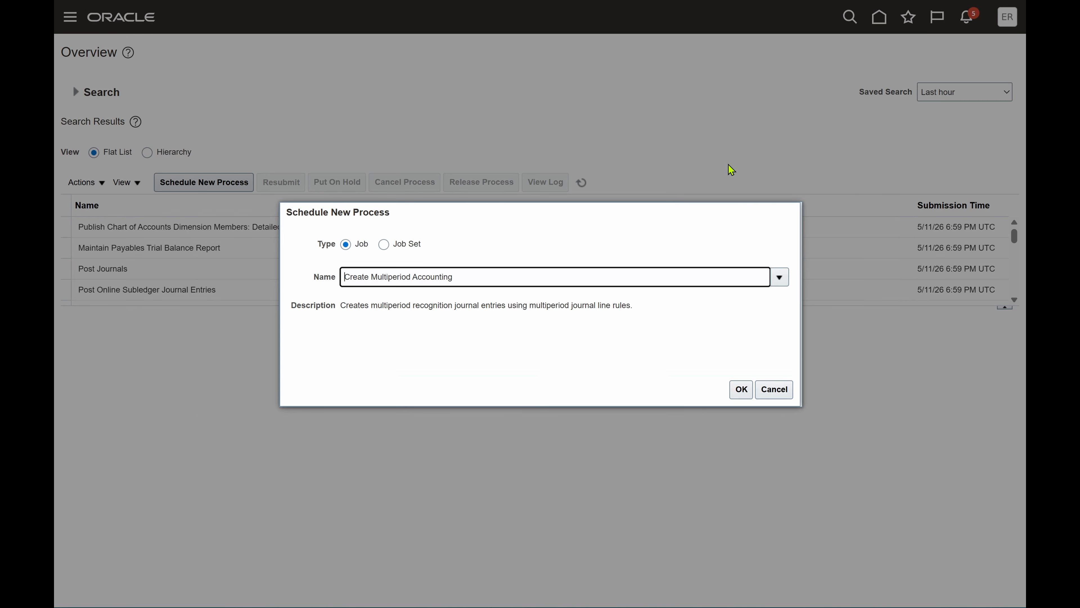
pyautogui.click(741, 388)
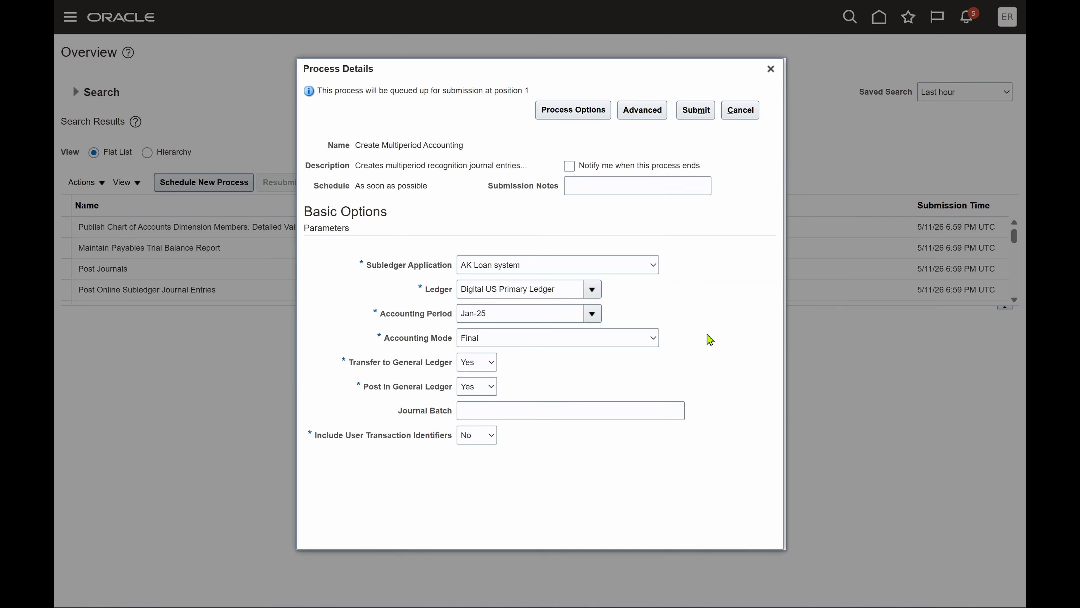
# - Set the process's Subledger Application to Payables
pyautogui.click(654, 264)
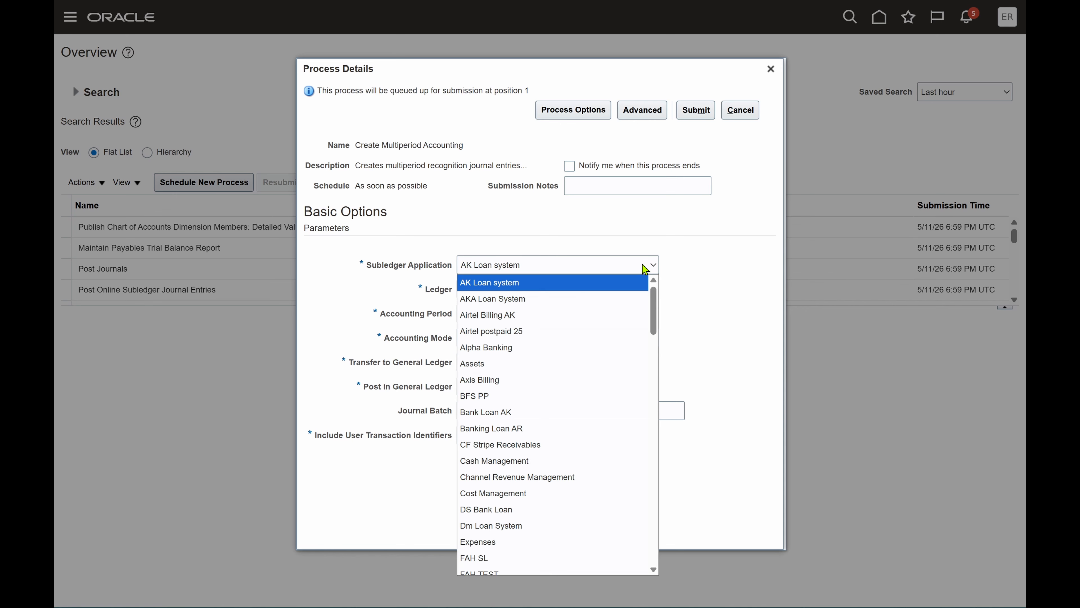
pyautogui.press('p')
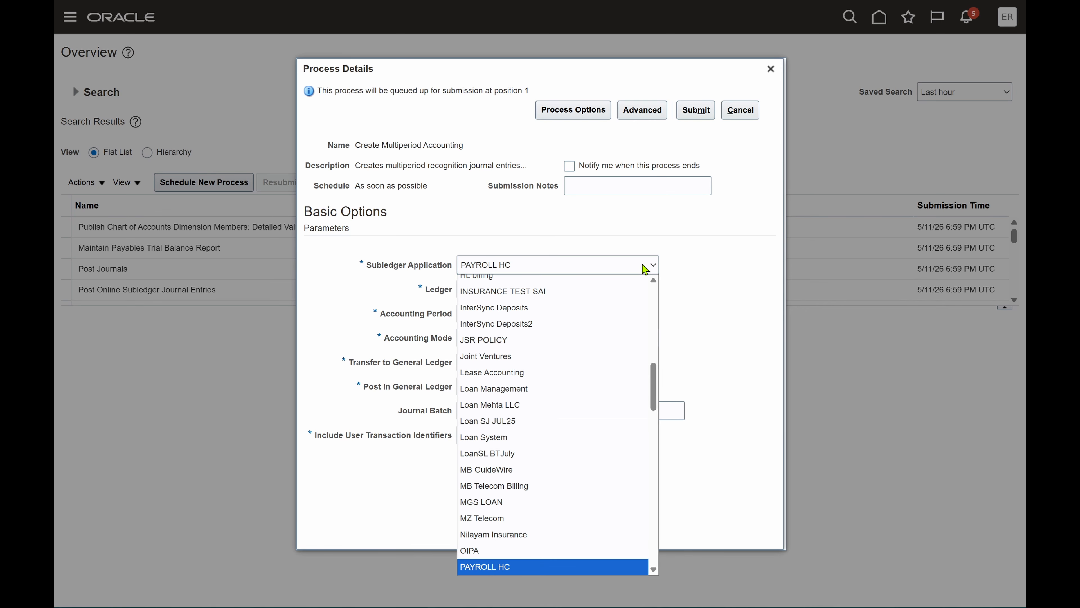
pyautogui.press('Down')
pyautogui.press('Down')
pyautogui.press('Down')
pyautogui.press('Down')
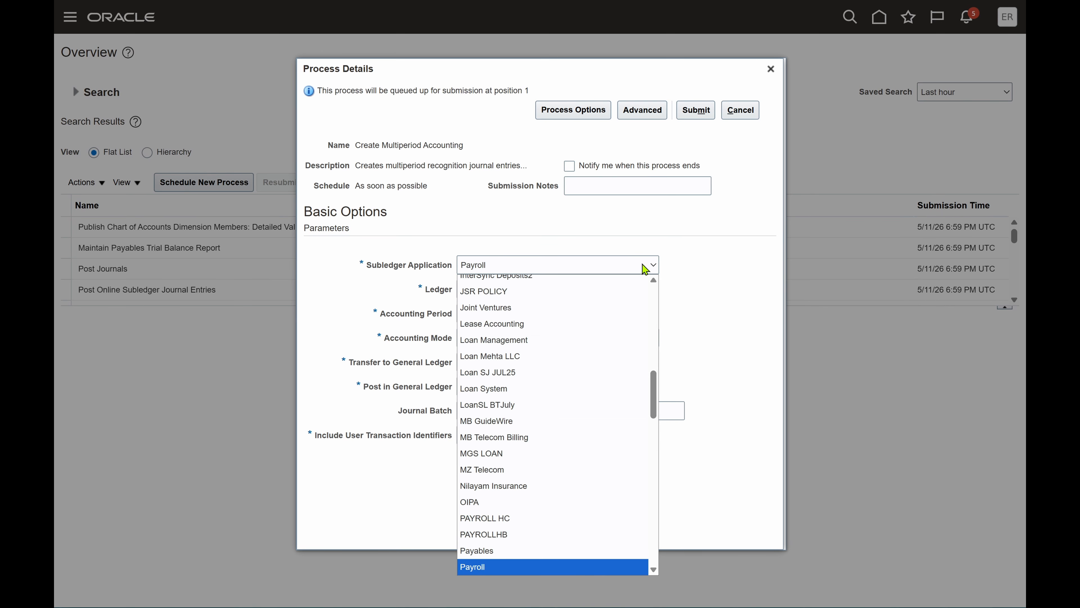
pyautogui.press('Up')
pyautogui.press('Up')
pyautogui.press('Up')
pyautogui.press('Down')
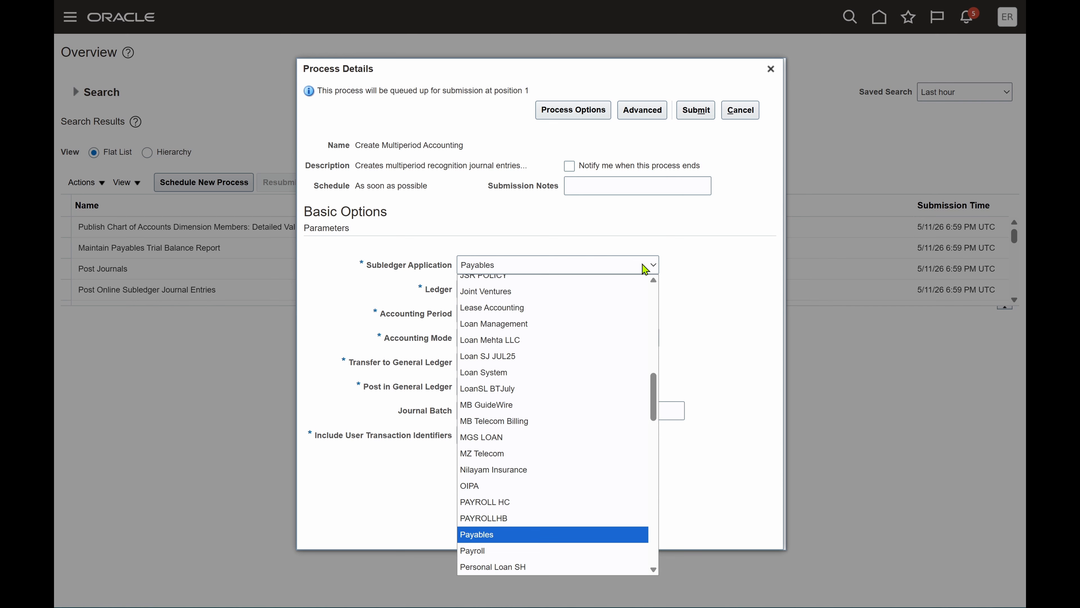
pyautogui.press('Return')
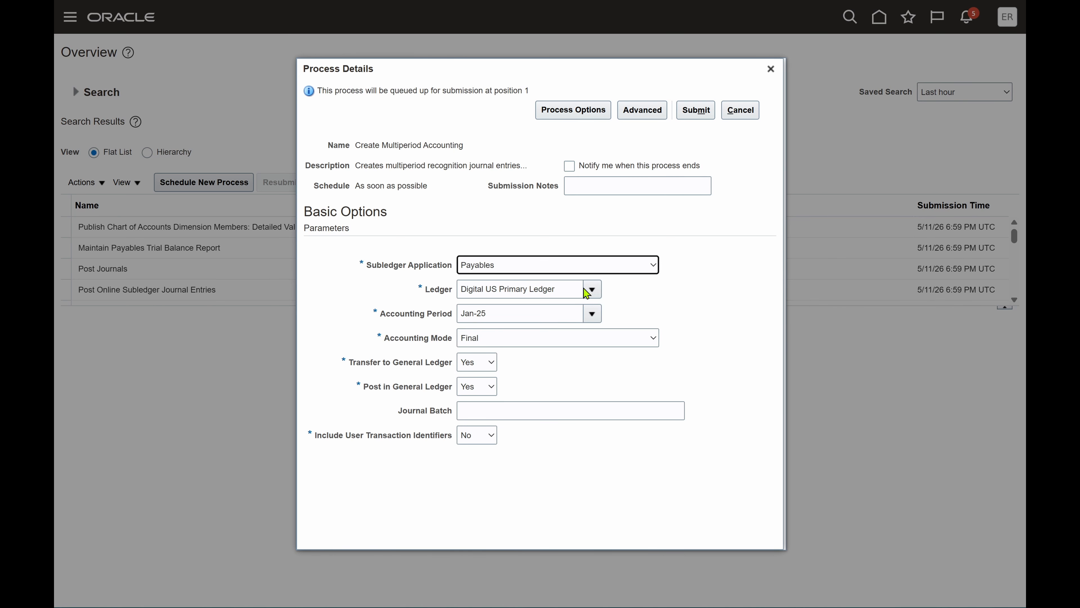
# - Set the process's Ledger to Erpzen PL and its Accounting Period to Feb-26
pyautogui.click(591, 290)
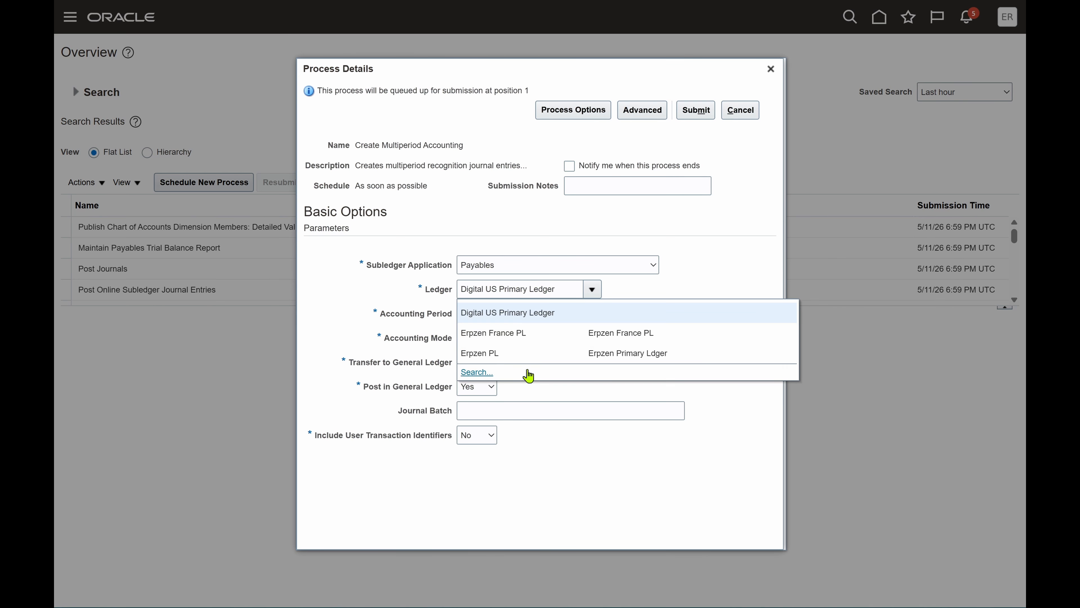
pyautogui.click(526, 356)
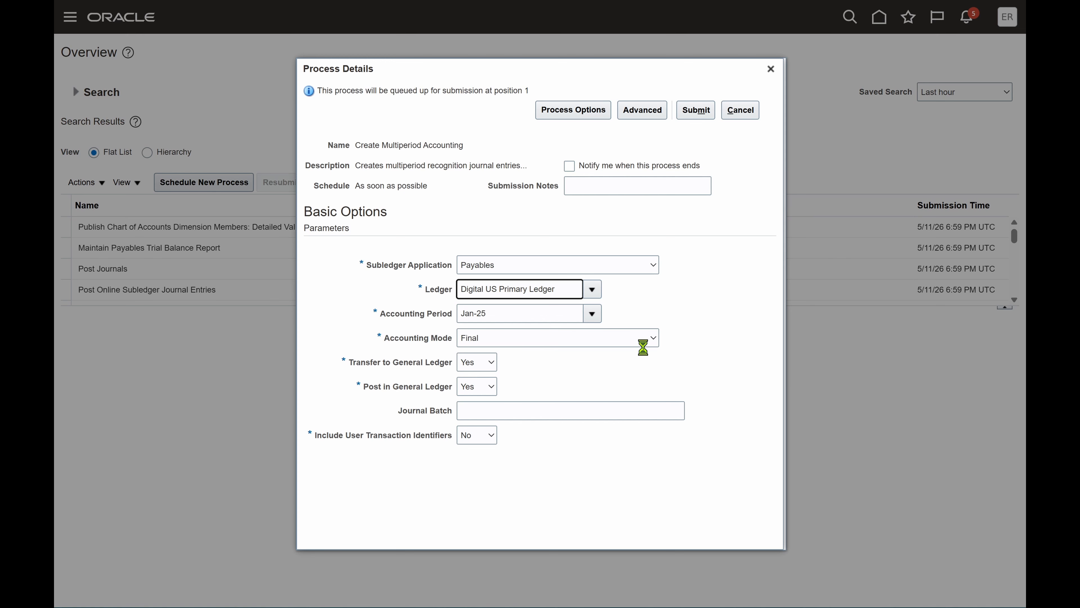
pyautogui.click(594, 314)
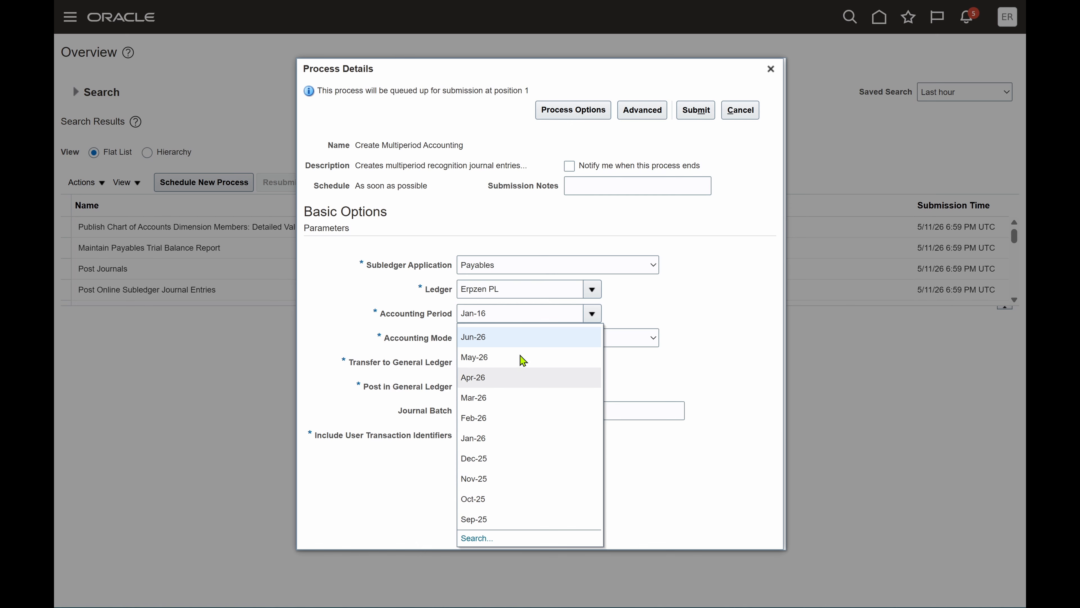
pyautogui.click(503, 422)
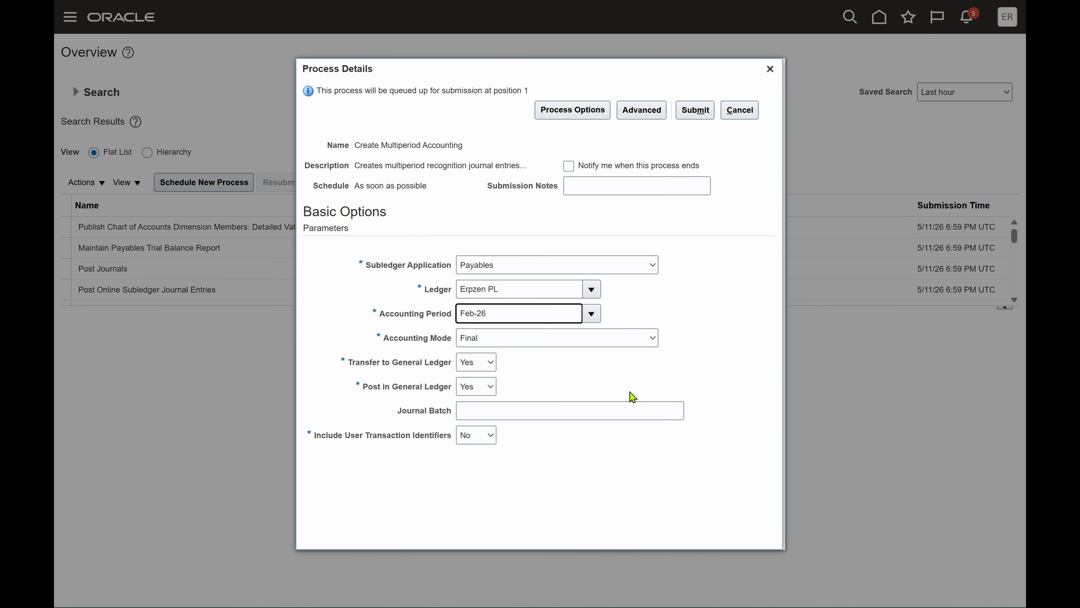
# - Submit the Create Multiperiod Accounting process and refresh the process list to check its status
pyautogui.click(704, 113)
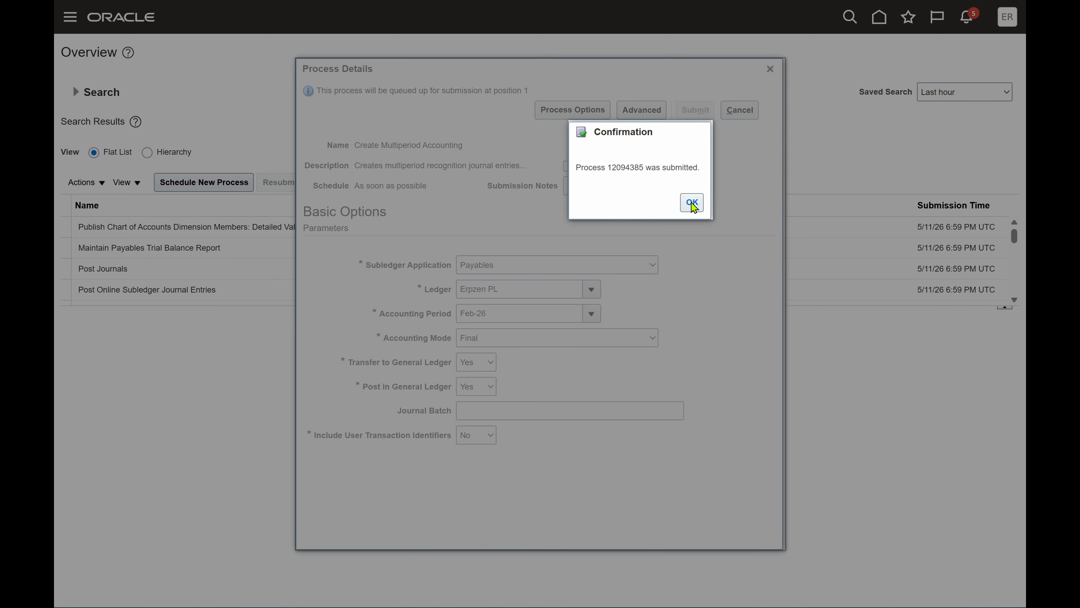
pyautogui.click(692, 203)
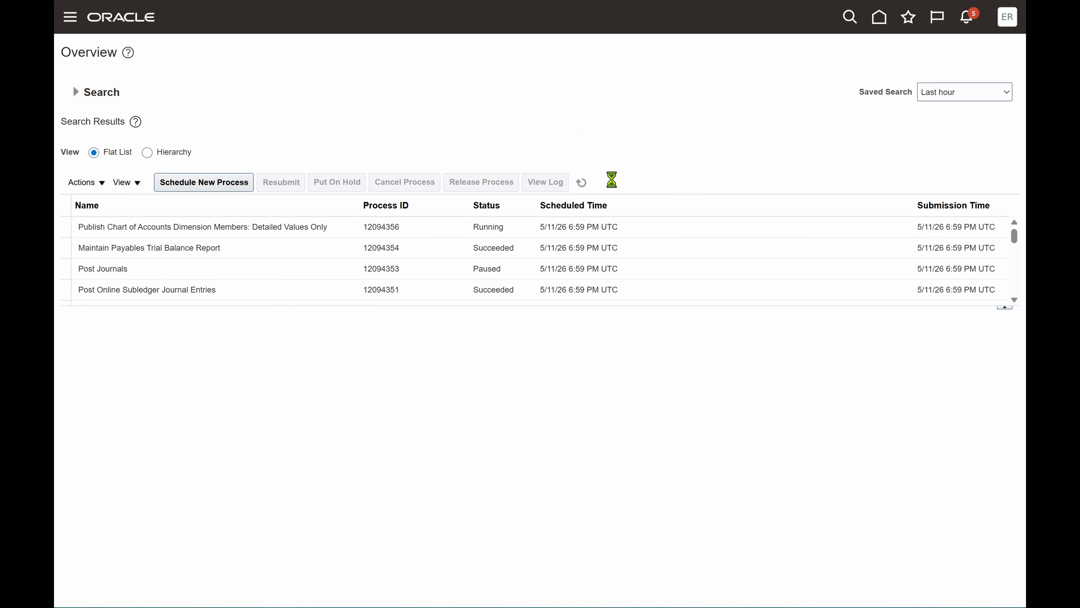
pyautogui.click(585, 185)
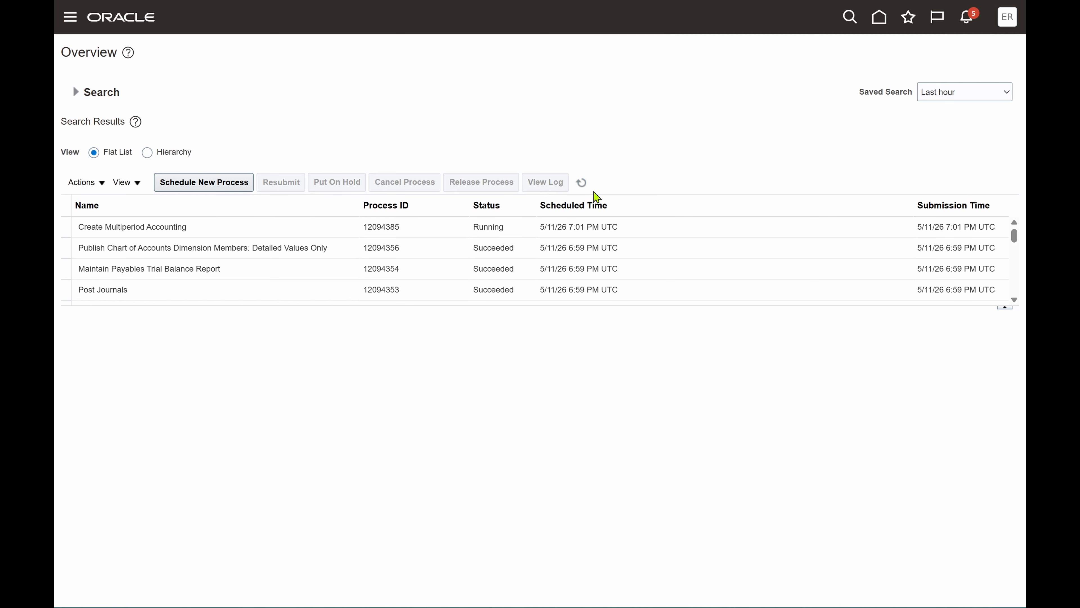
pyautogui.click(585, 187)
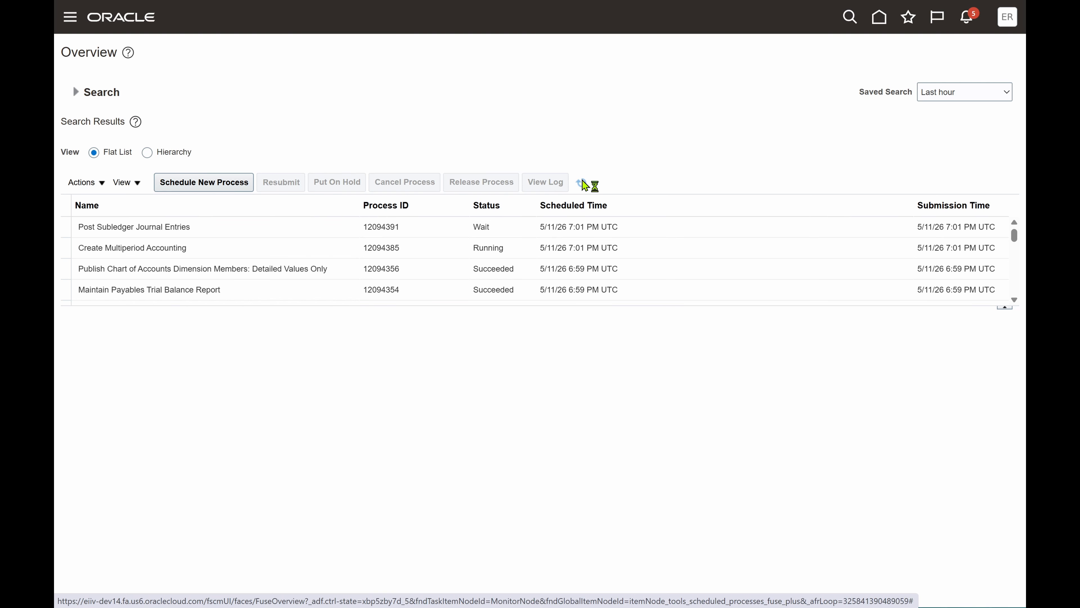
# - Refresh the scheduled process list until Create Multiperiod Accounting finishes, enlarging the list and checking that process's details
pyautogui.click(582, 181)
pyautogui.click(584, 185)
pyautogui.click(583, 181)
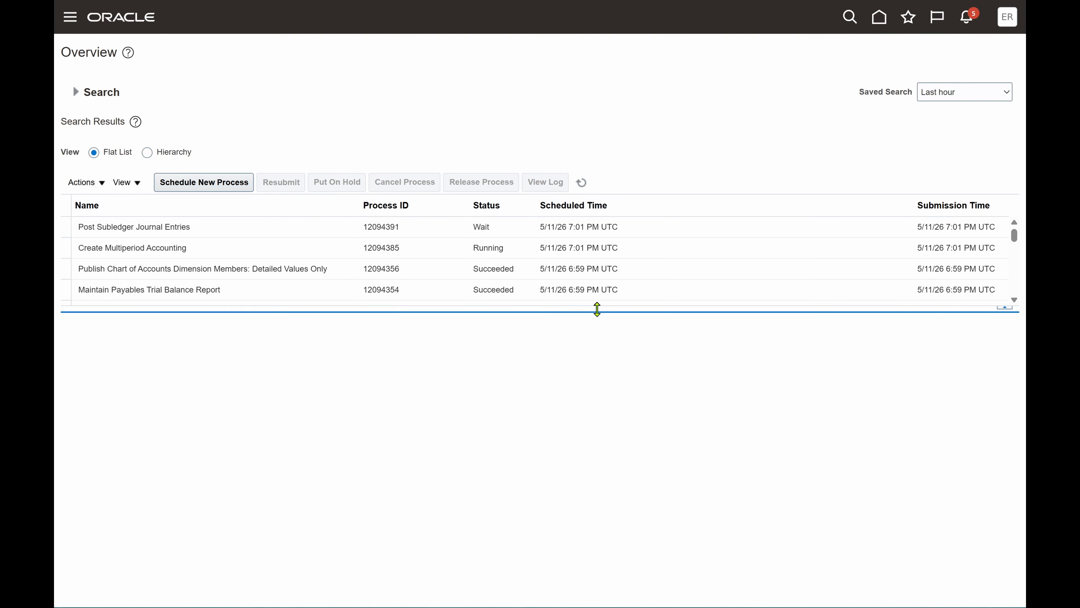
pyautogui.moveTo(597, 309); pyautogui.dragTo(598, 386)
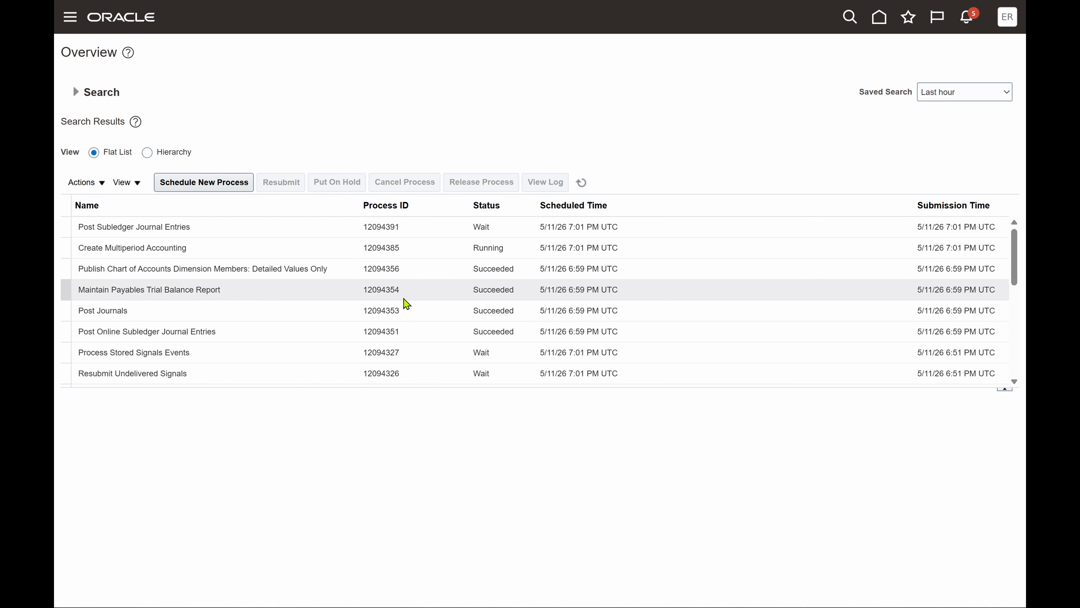
pyautogui.click(409, 250)
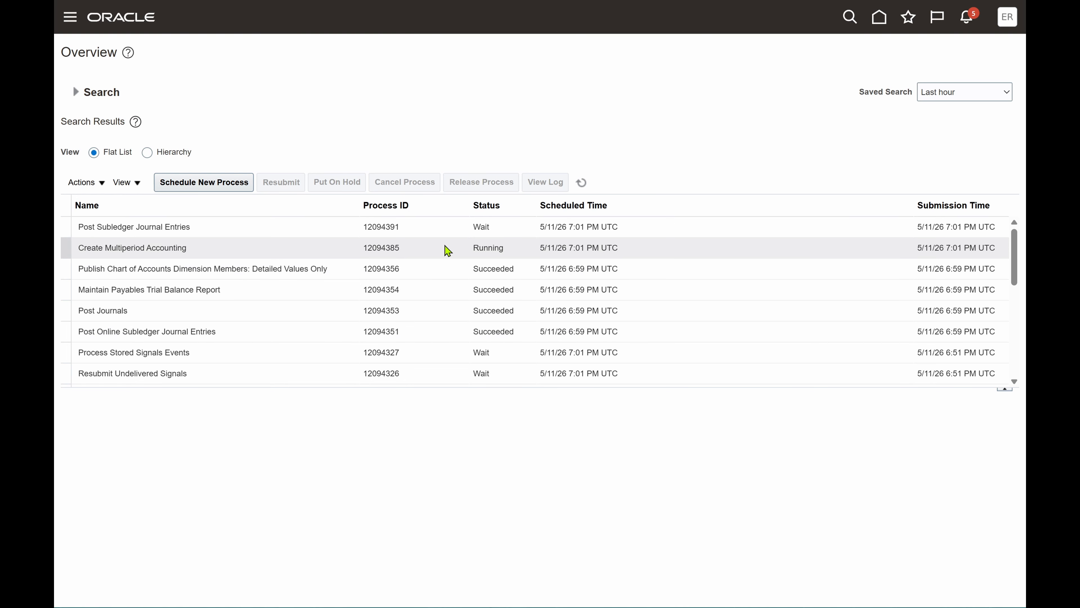
pyautogui.click(581, 183)
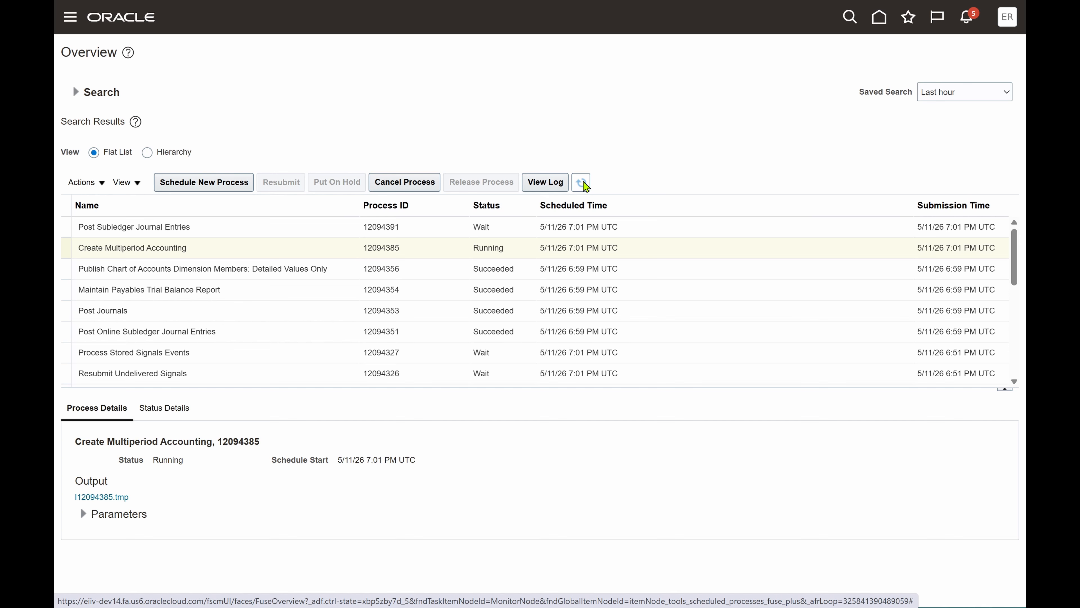
pyautogui.click(582, 183)
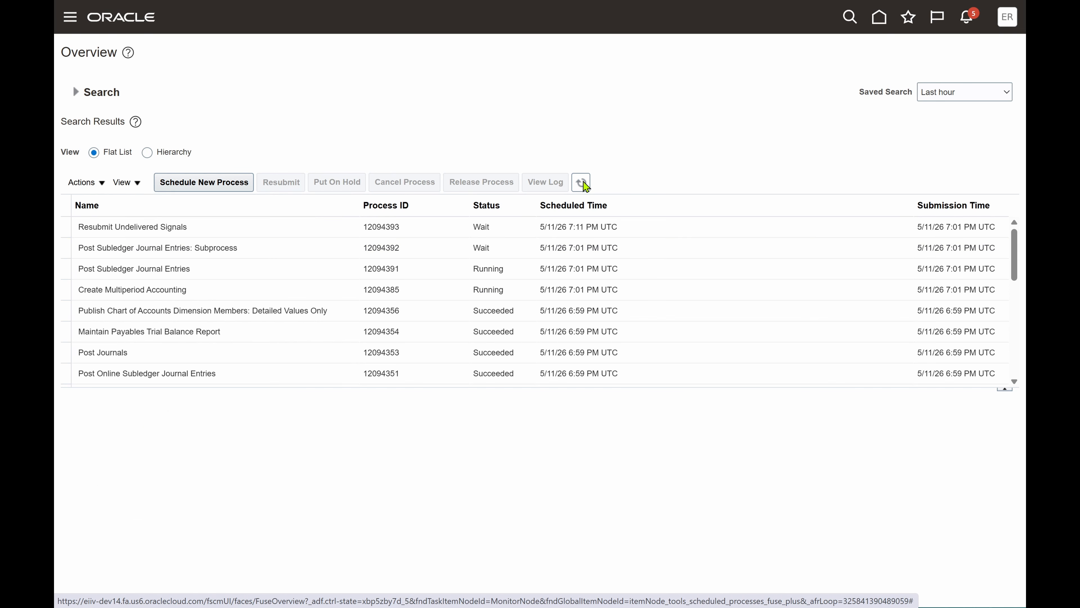
pyautogui.click(584, 181)
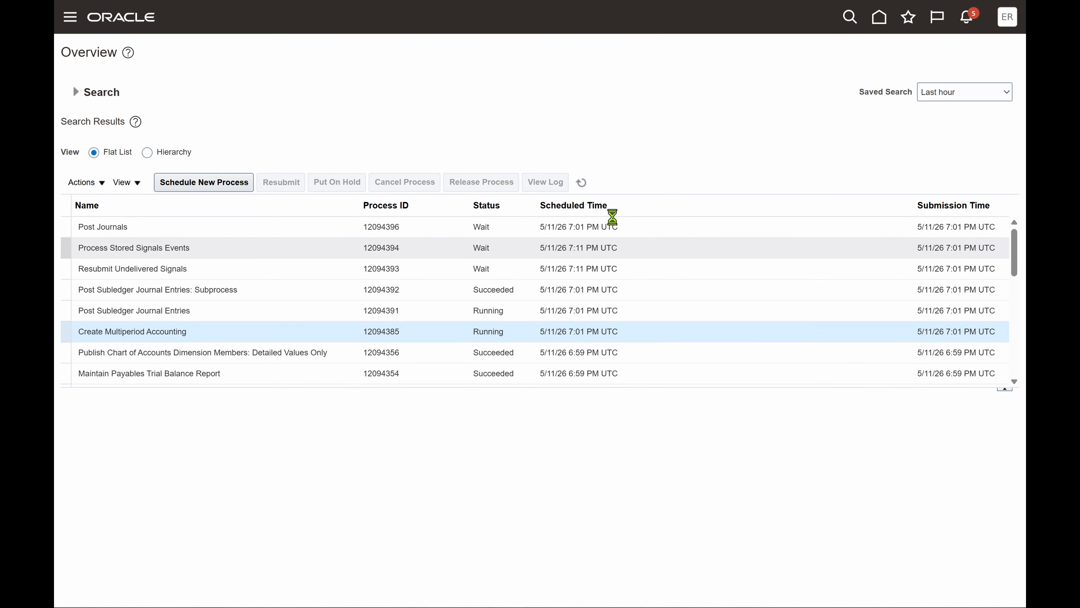
pyautogui.click(582, 182)
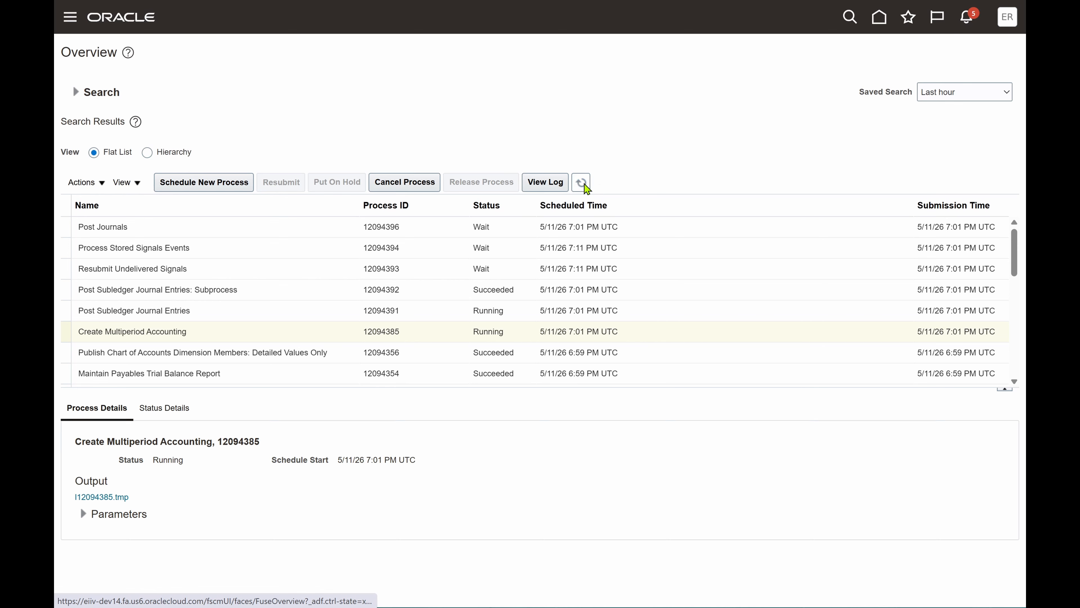
pyautogui.click(582, 183)
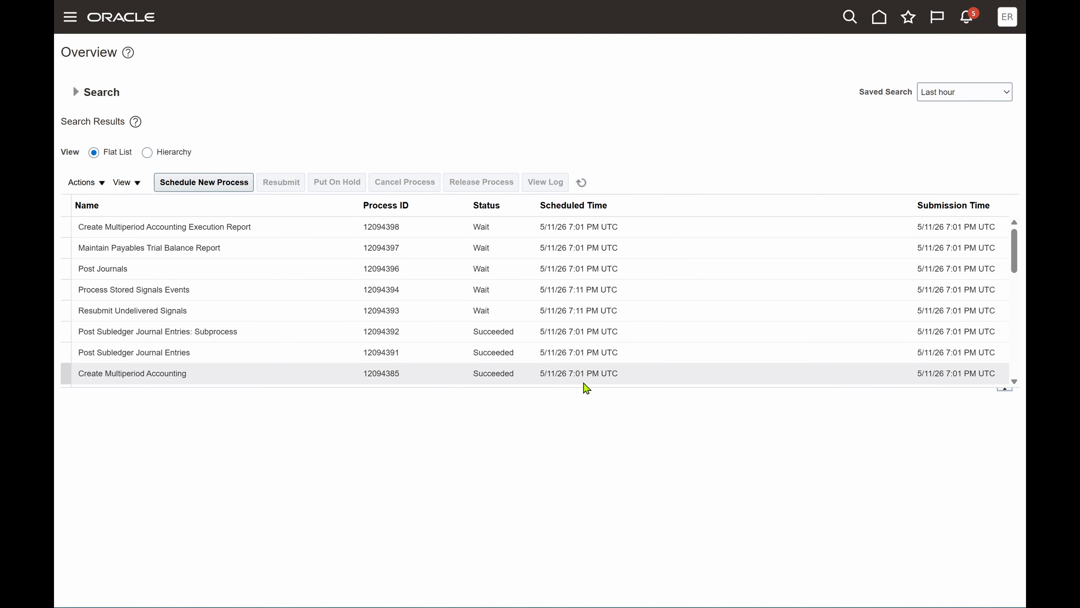
pyautogui.moveTo(583, 387); pyautogui.dragTo(586, 479)
pyautogui.click(504, 369)
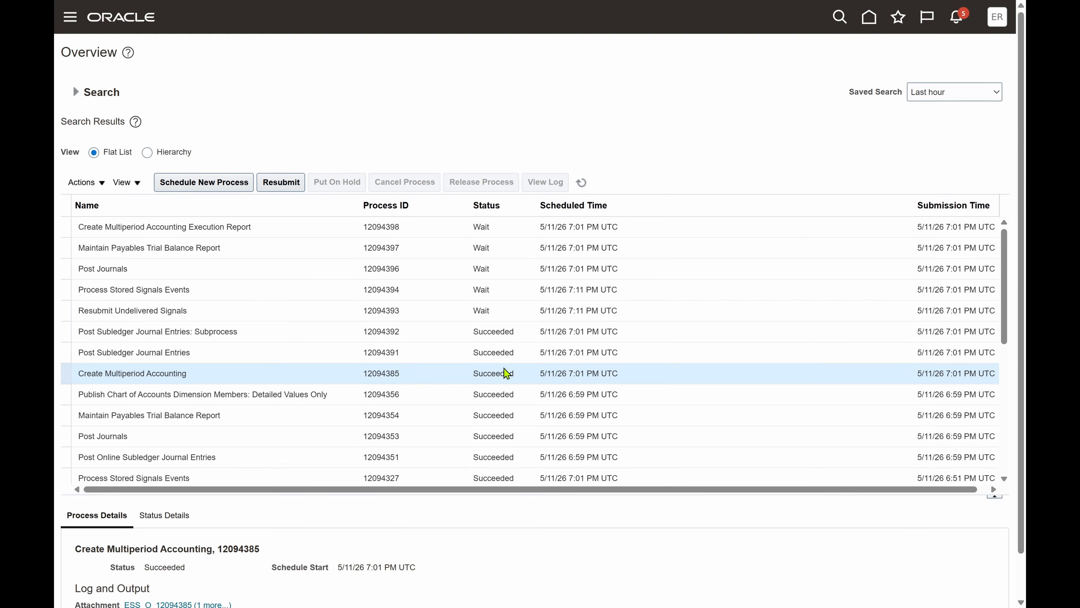
# - Open the default PDF output of the Create Multiperiod Accounting Execution Report process
pyautogui.click(376, 226)
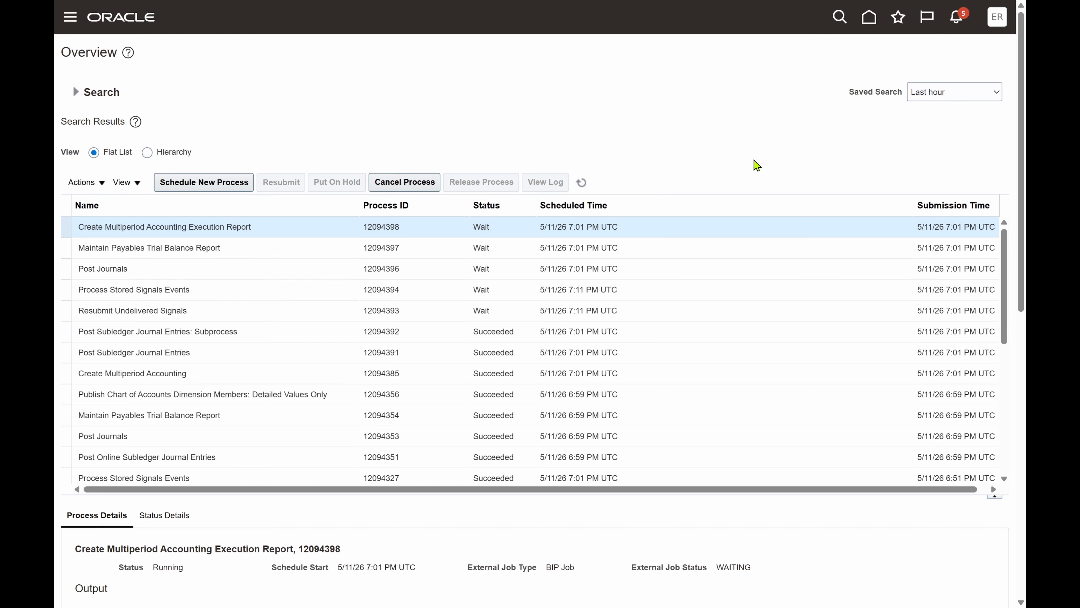
pyautogui.scroll(-5, 769, 191)
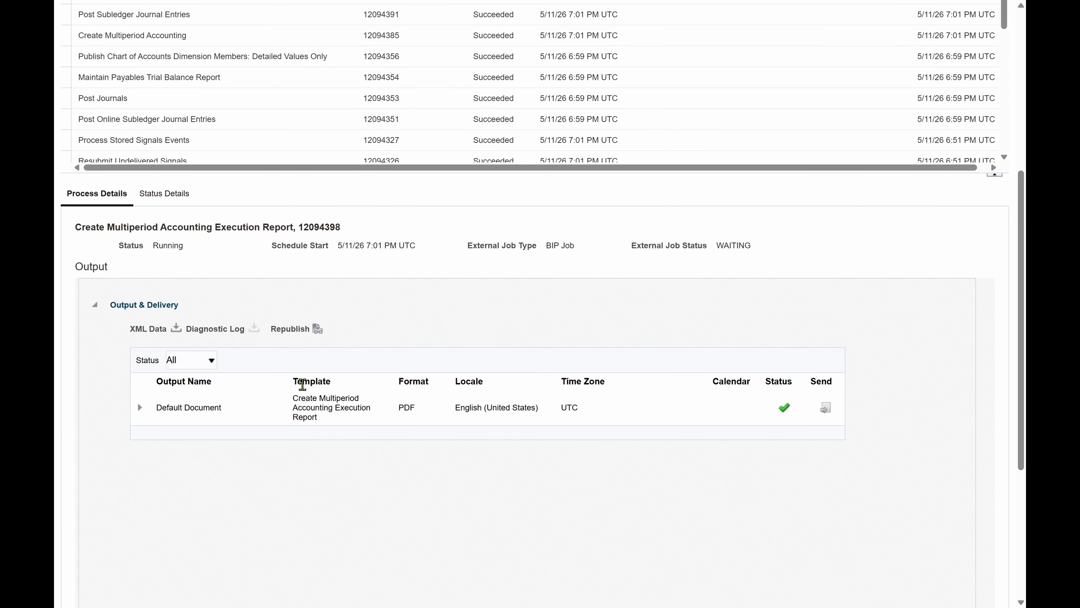
pyautogui.click(189, 408)
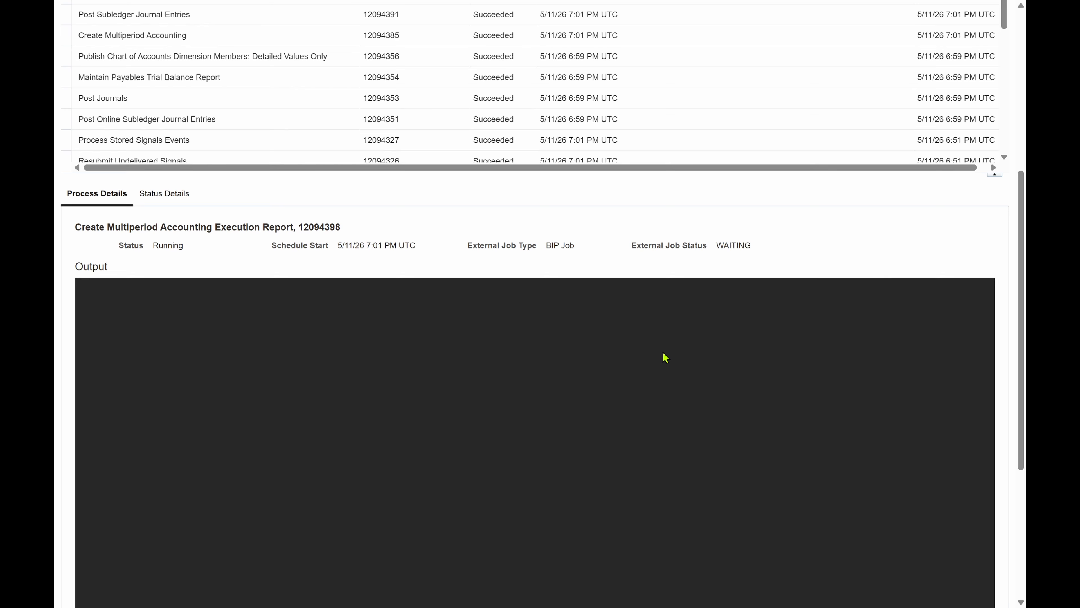
# - Examine the execution report's parameters, summary, General Ledger transfer summary and the item expense and deferred item expense lines of the processed journal entries
pyautogui.scroll(-20, 808, 409)
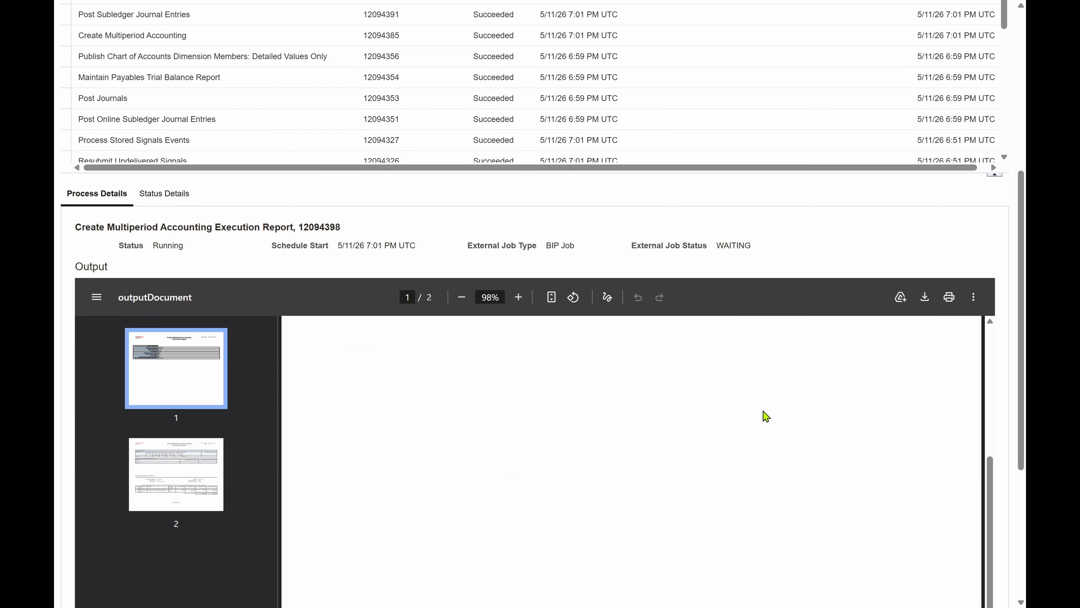
pyautogui.scroll(-4, 767, 415)
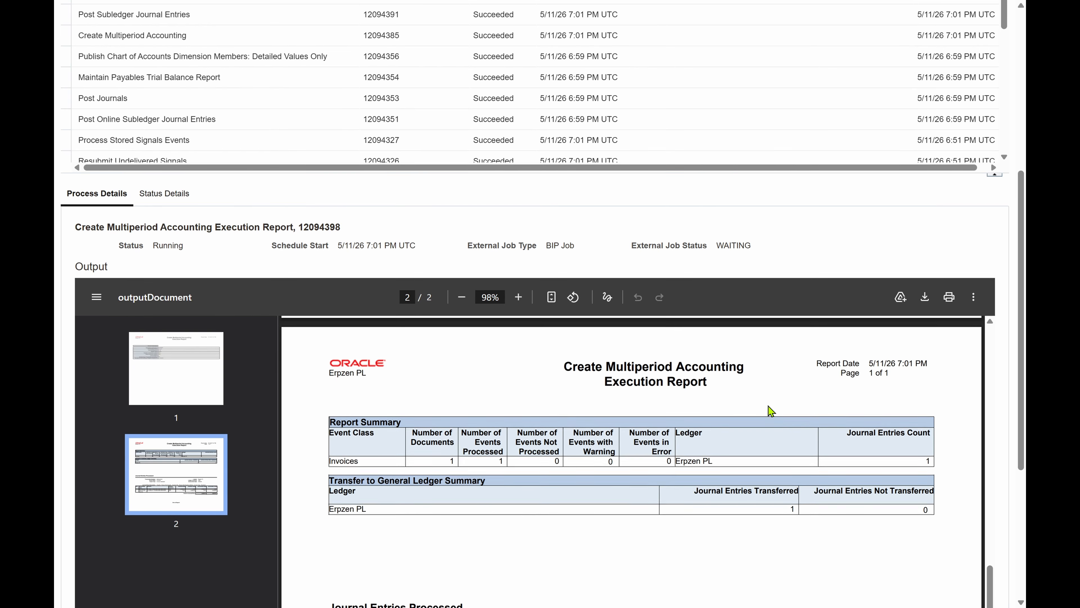
pyautogui.scroll(-5, 761, 430)
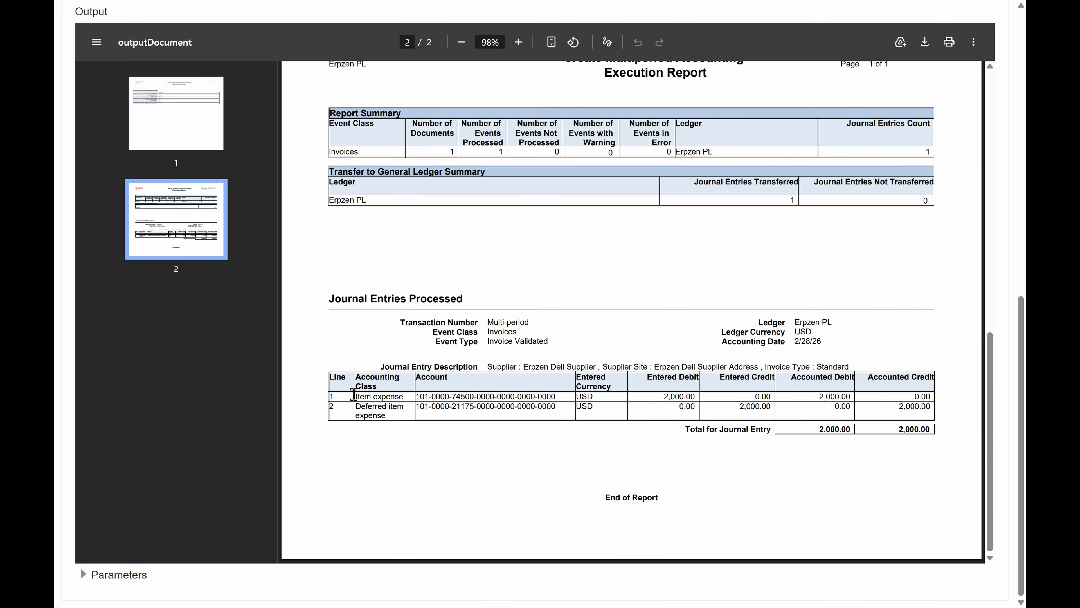
pyautogui.moveTo(353, 395); pyautogui.dragTo(407, 394)
pyautogui.moveTo(357, 404); pyautogui.dragTo(405, 412)
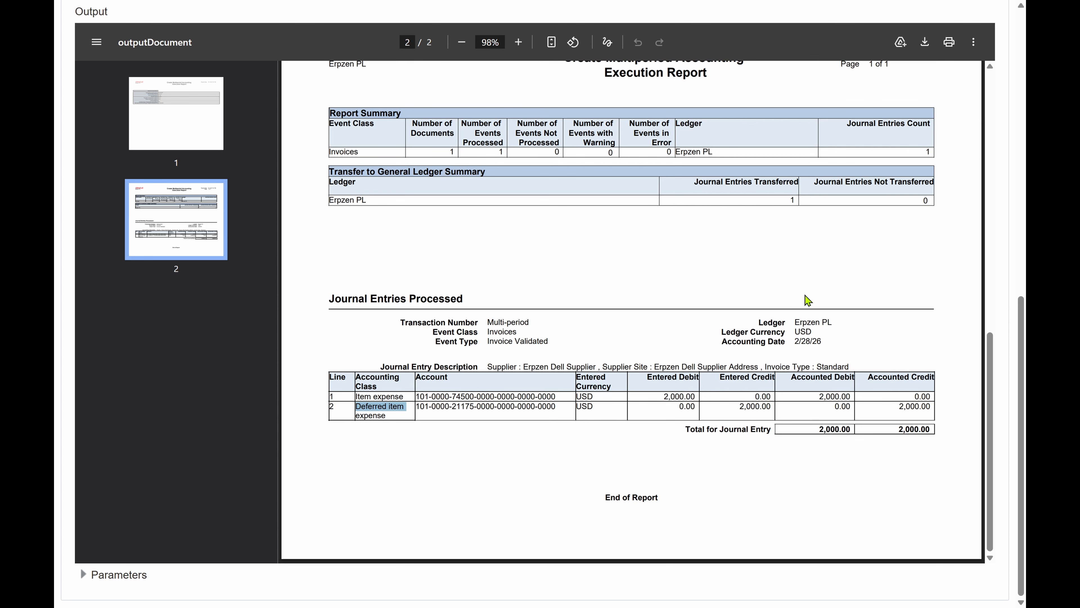
pyautogui.scroll(2, 825, 276)
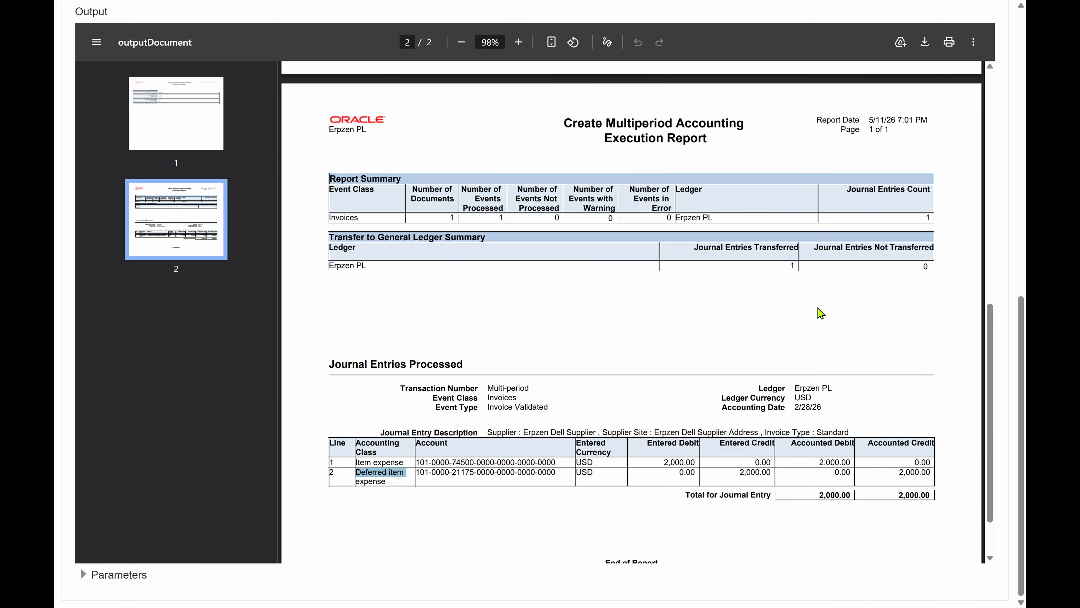
pyautogui.scroll(4, 819, 316)
pyautogui.scroll(-6, 818, 315)
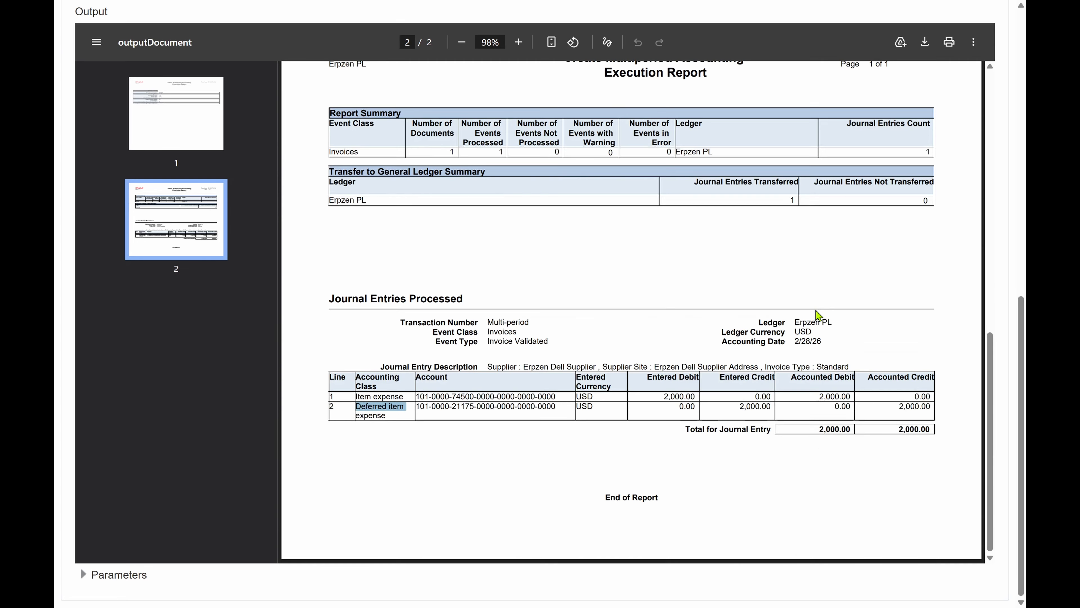
pyautogui.scroll(12, 818, 315)
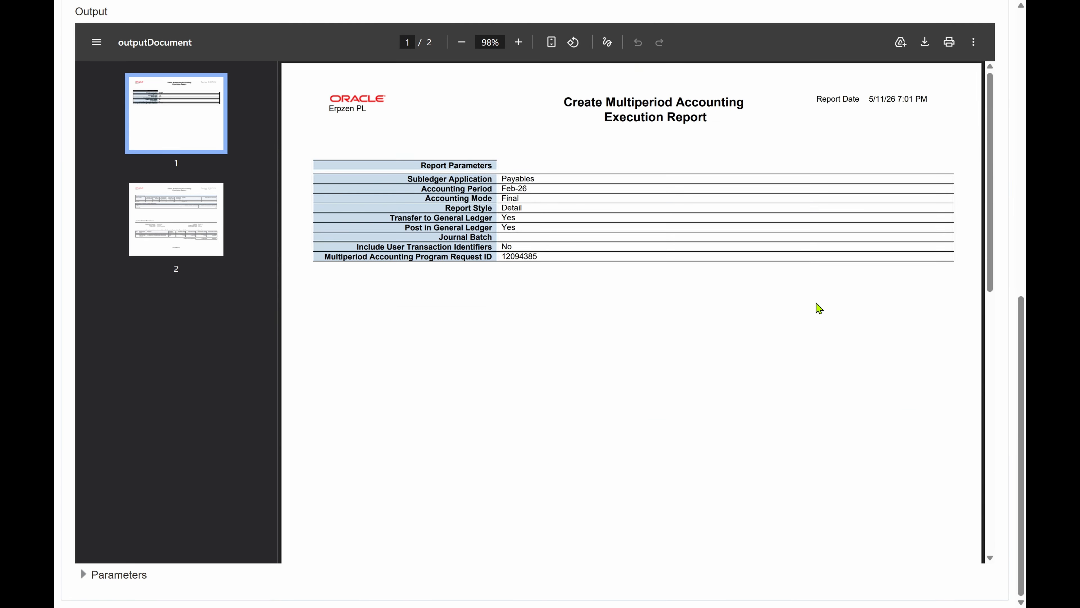
pyautogui.scroll(5, 987, 177)
pyautogui.scroll(8, 666, 241)
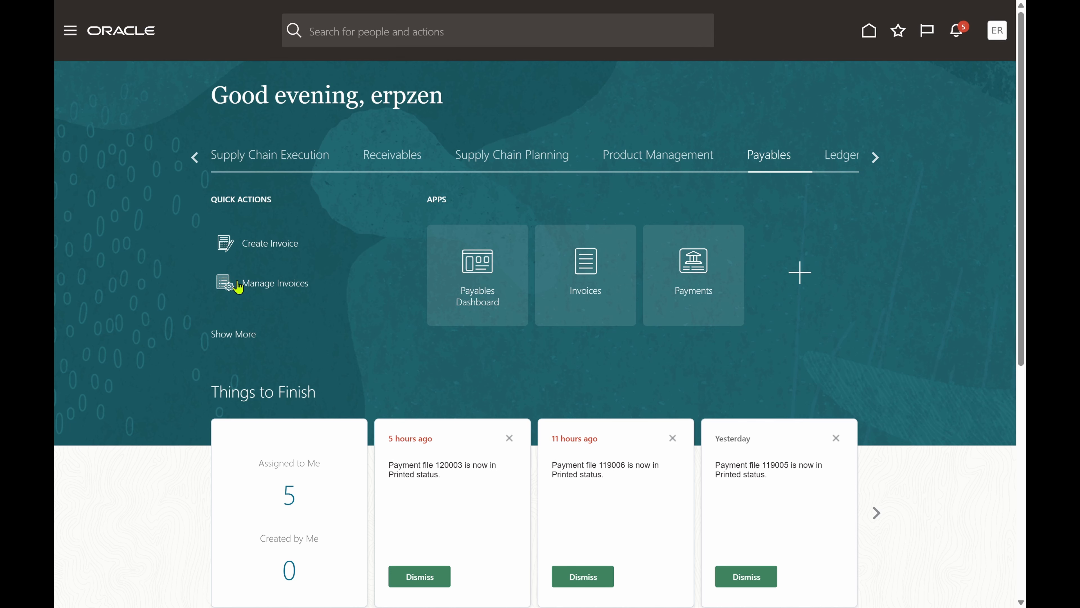
# - Find the invoice numbered Multi-period in Manage Invoices and open it for editing
pyautogui.click(254, 284)
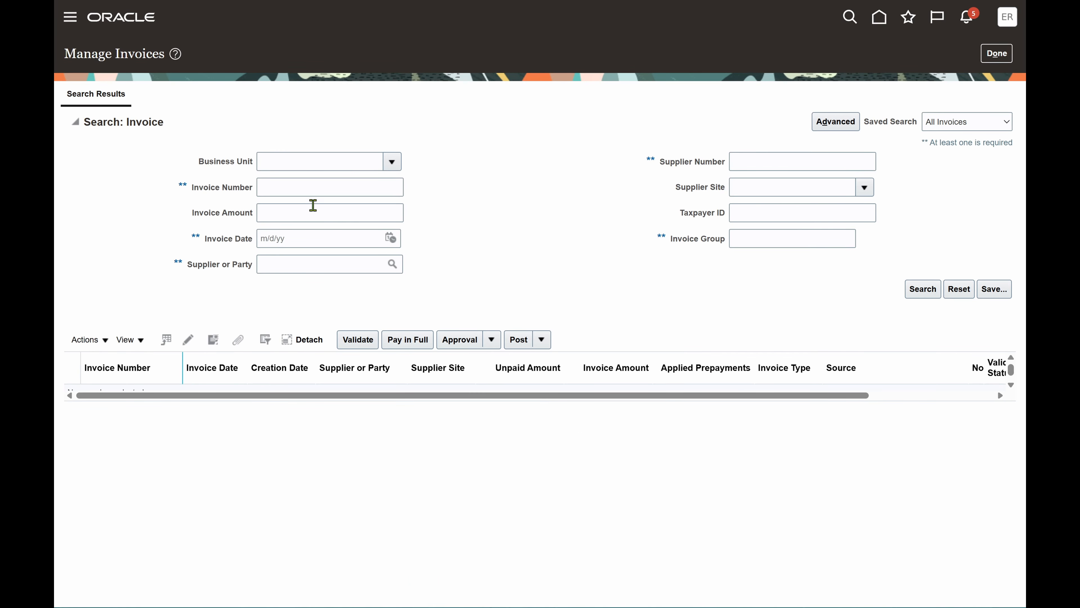
pyautogui.click(308, 191)
pyautogui.write('Multi-period')
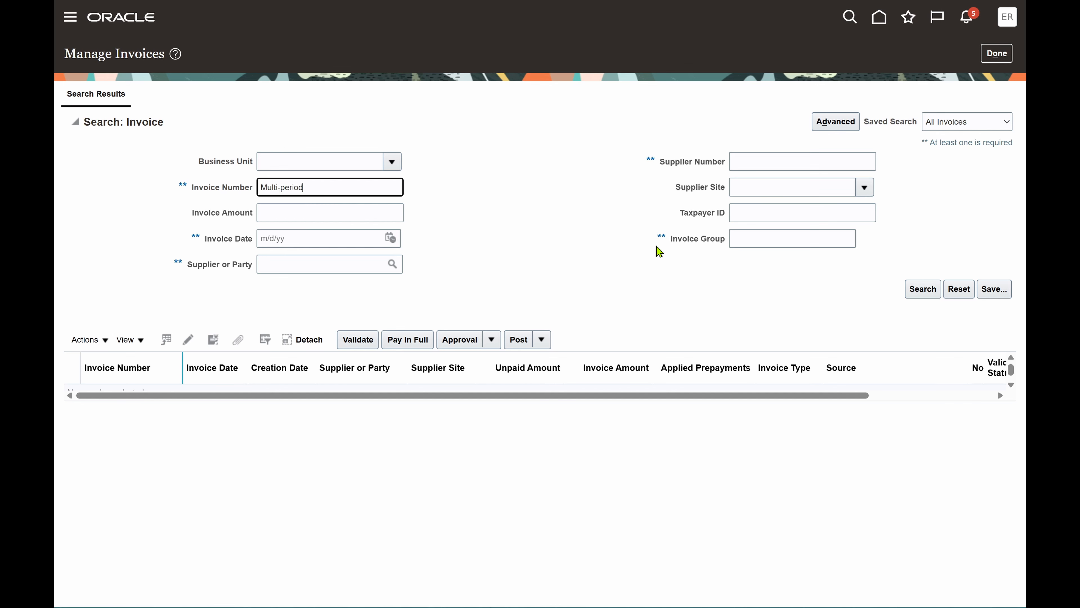
pyautogui.click(924, 290)
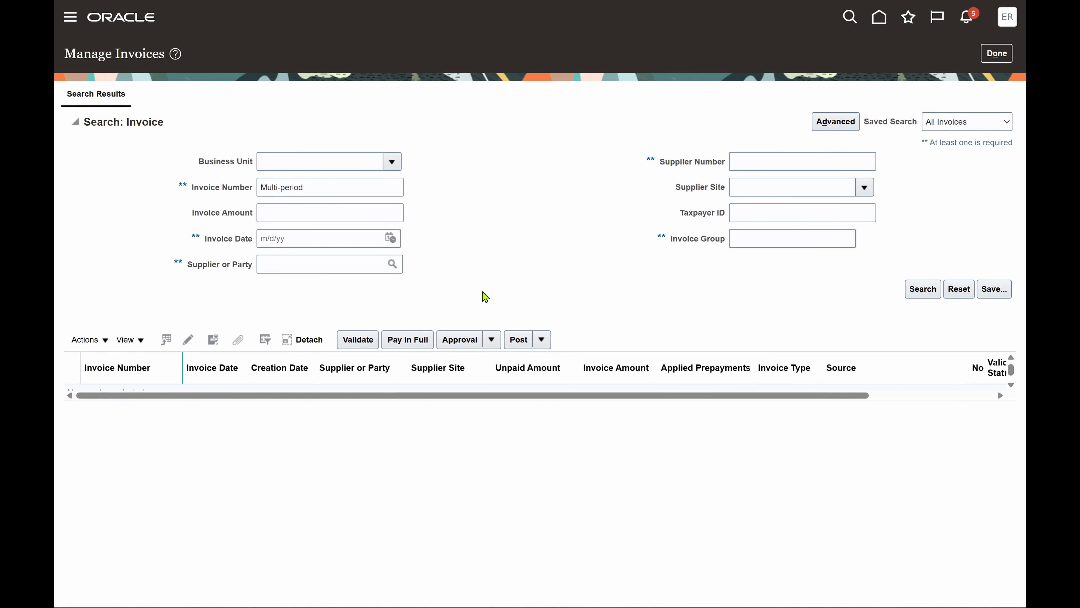
pyautogui.click(241, 231)
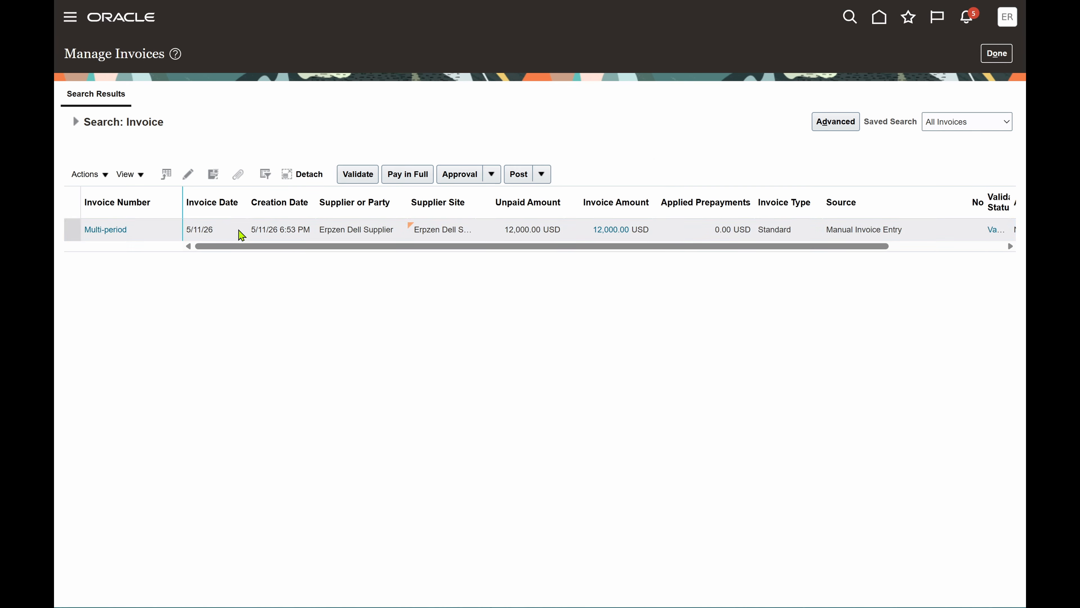
pyautogui.click(188, 174)
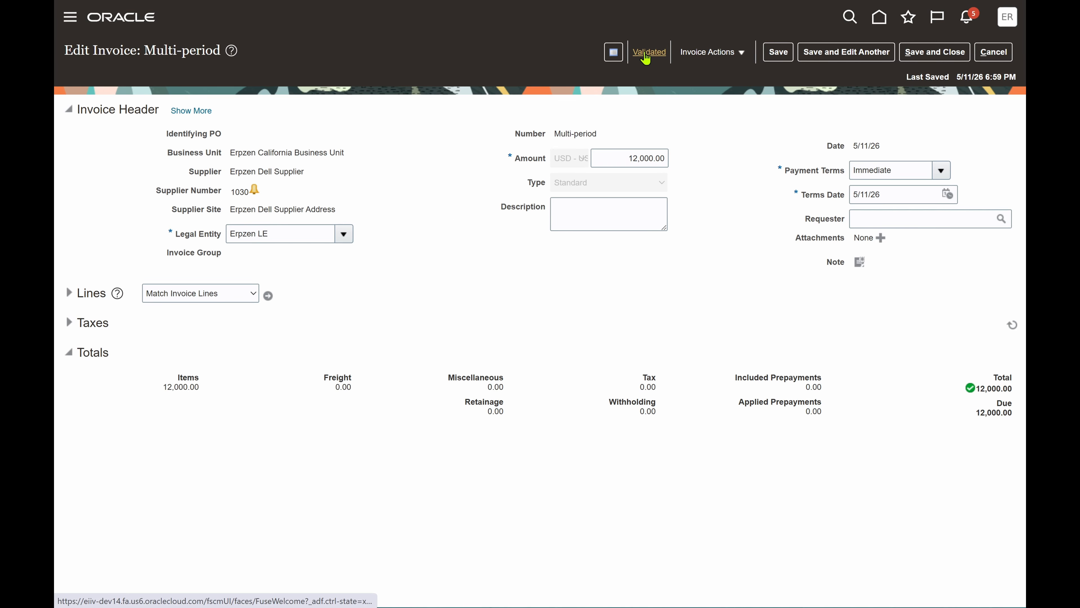
# - View the accounting lines of the Multi-period invoice, including their debit and credit amounts
pyautogui.click(645, 56)
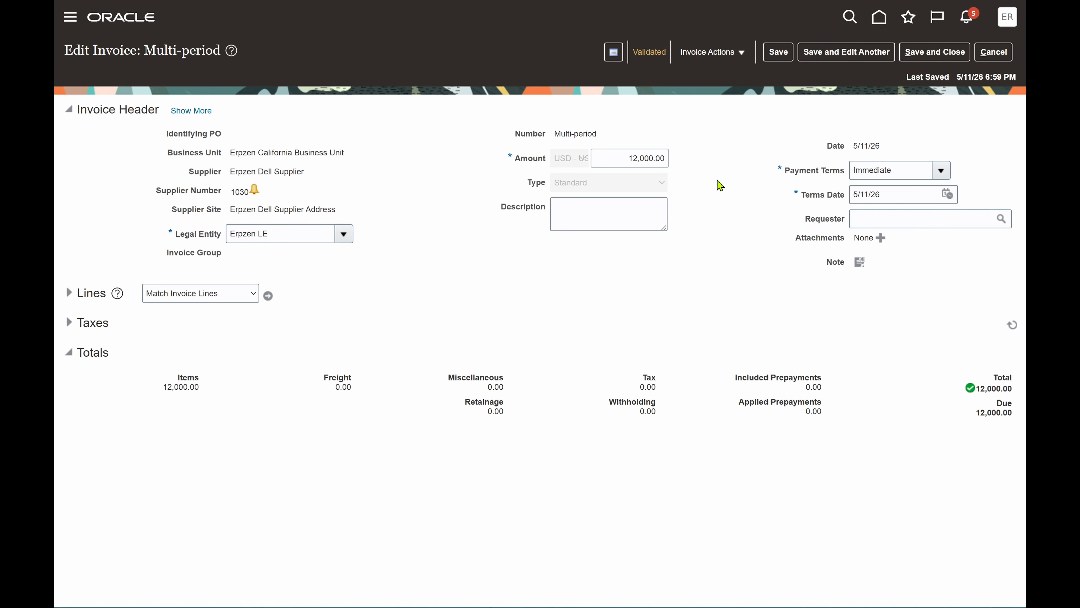
pyautogui.click(748, 145)
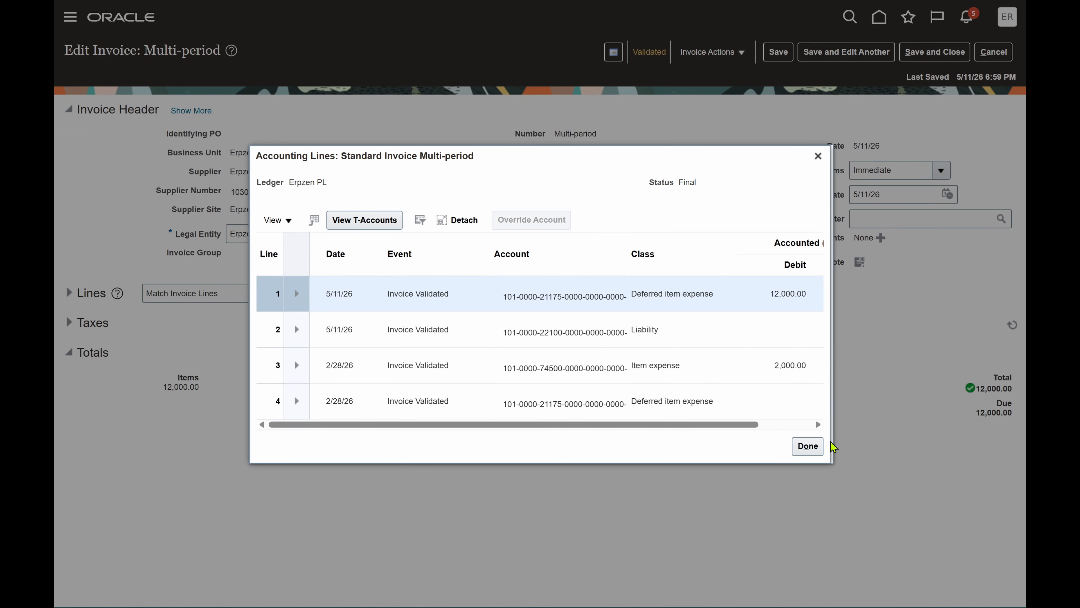
pyautogui.moveTo(748, 430); pyautogui.dragTo(812, 428)
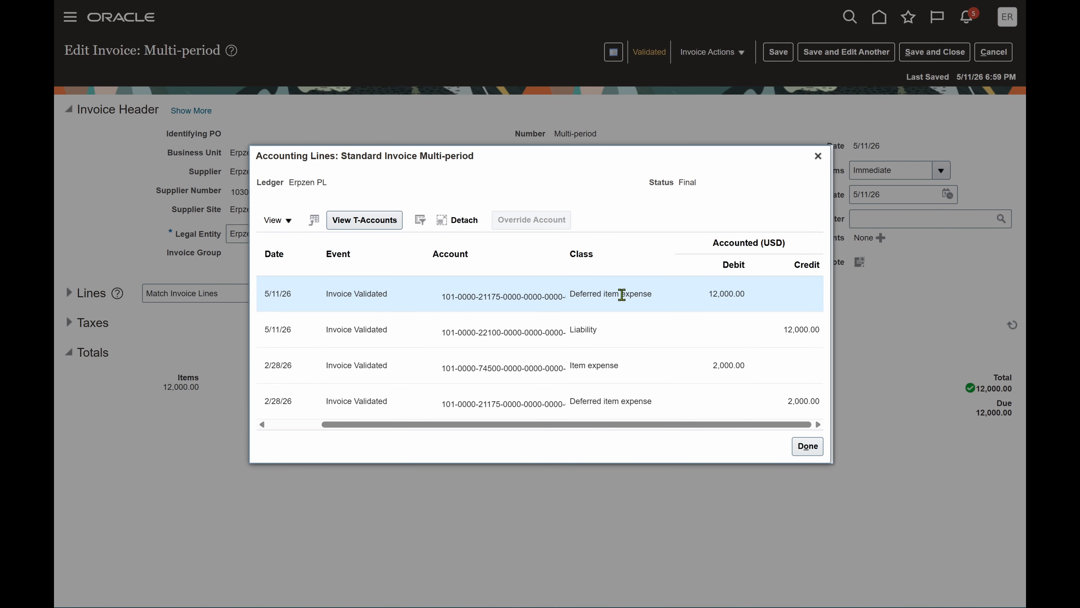
# - Check the invoice's deferred item expense and item expense lines, close the accounting lines and return to the home page
pyautogui.moveTo(652, 296); pyautogui.dragTo(570, 298)
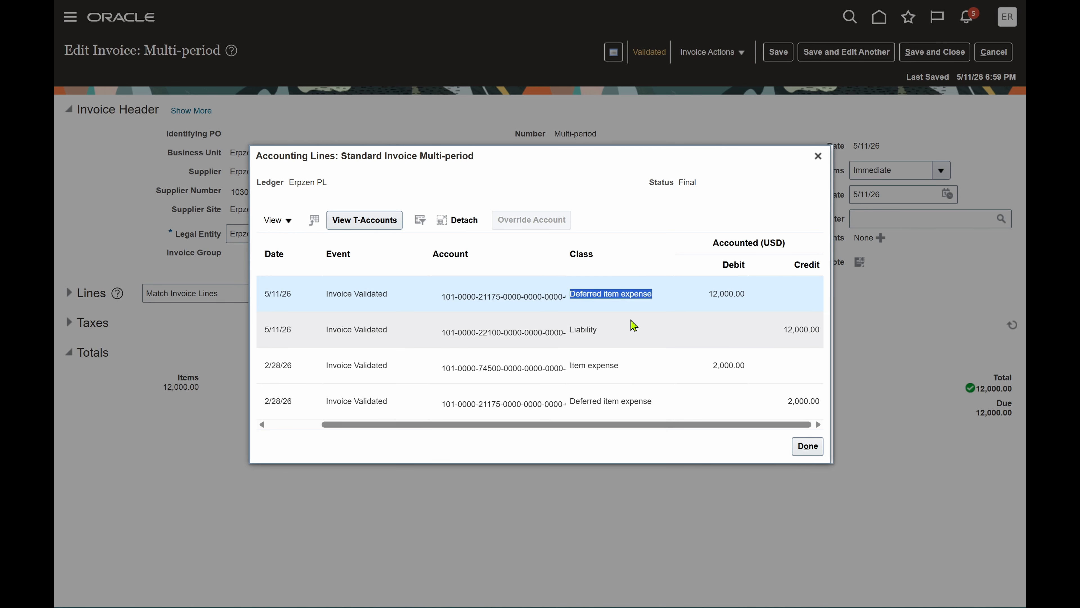
pyautogui.moveTo(662, 297); pyautogui.dragTo(571, 300)
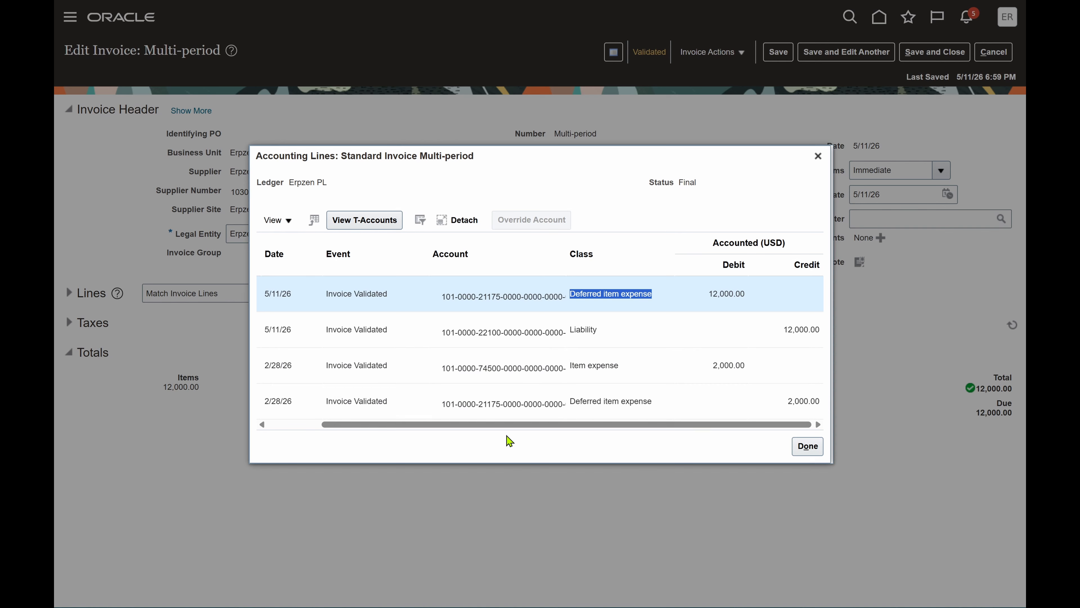
pyautogui.moveTo(510, 425); pyautogui.dragTo(536, 427)
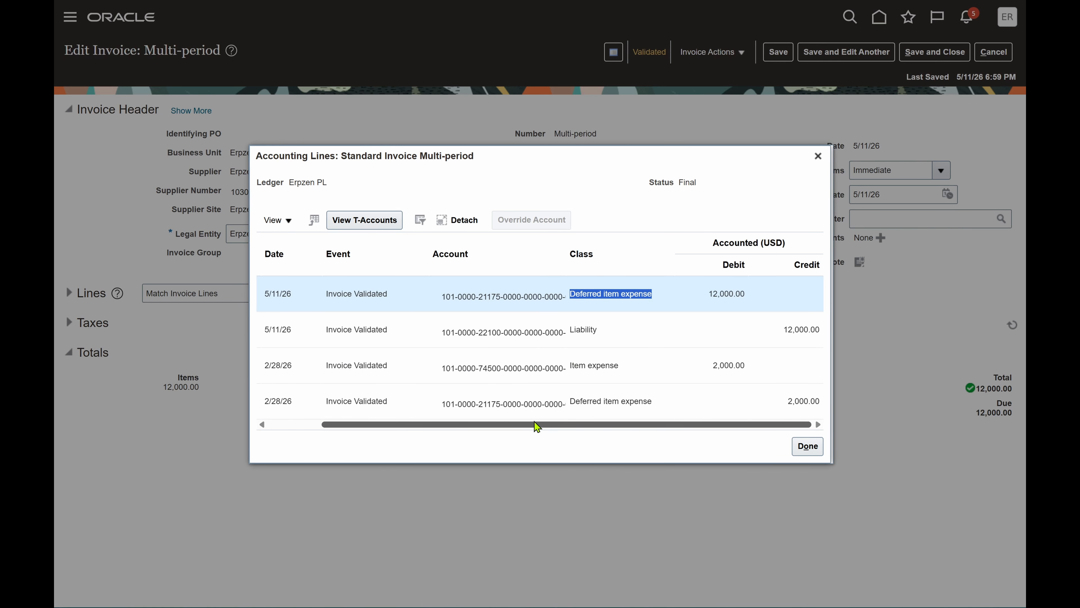
pyautogui.click(600, 365)
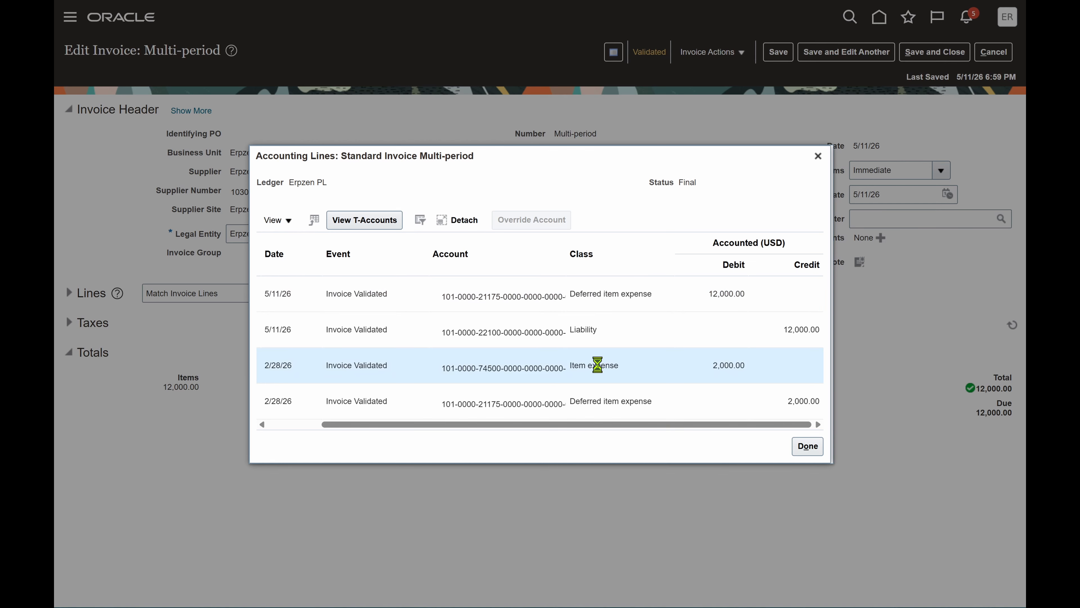
pyautogui.click(670, 405)
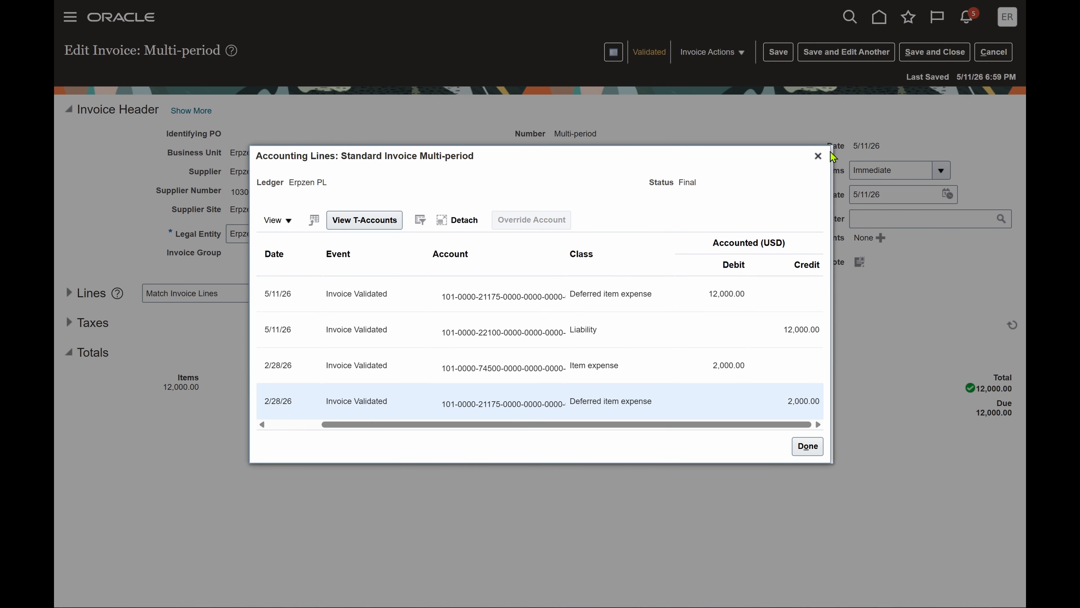
pyautogui.click(818, 156)
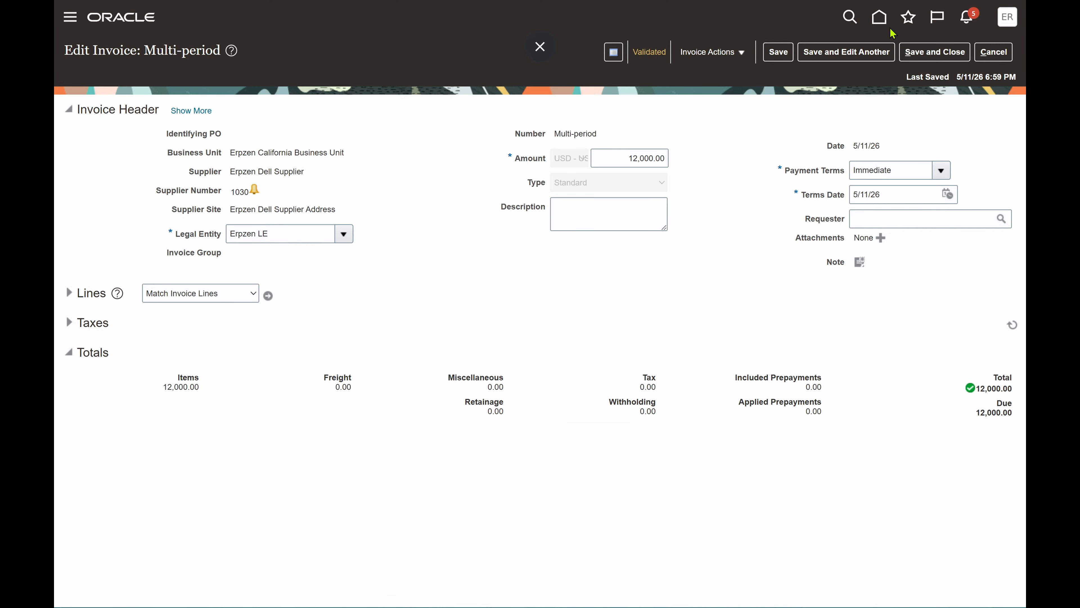
pyautogui.click(881, 19)
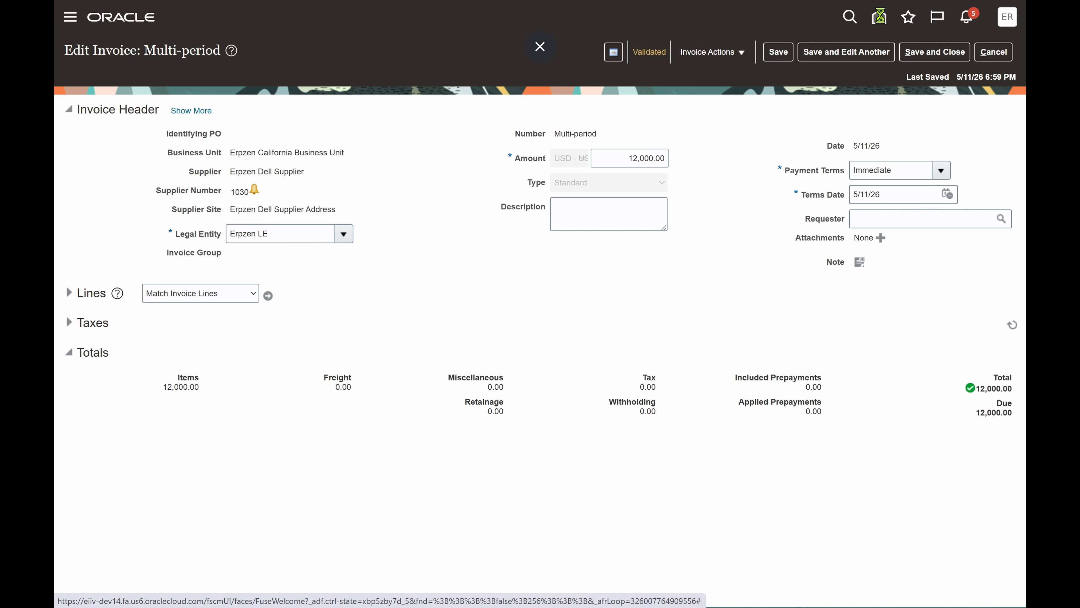